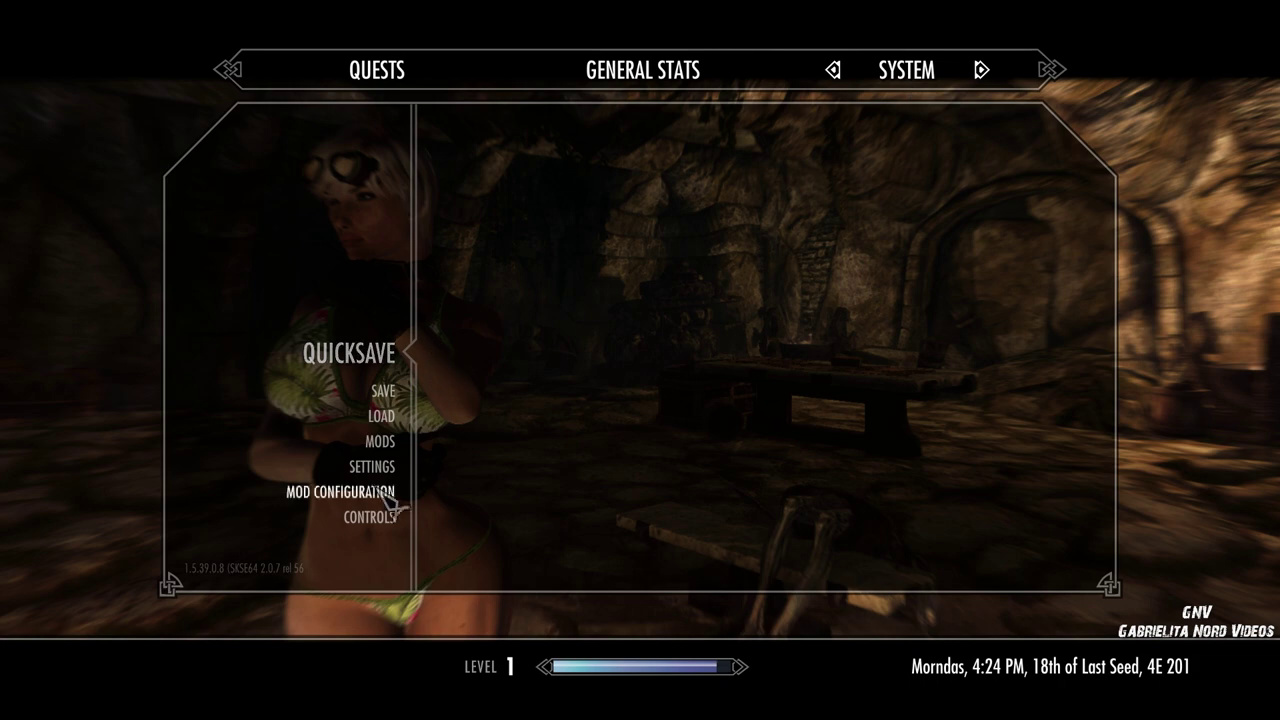
Open the XPMSE entry in the mod configuration and return to the game
click(372, 496)
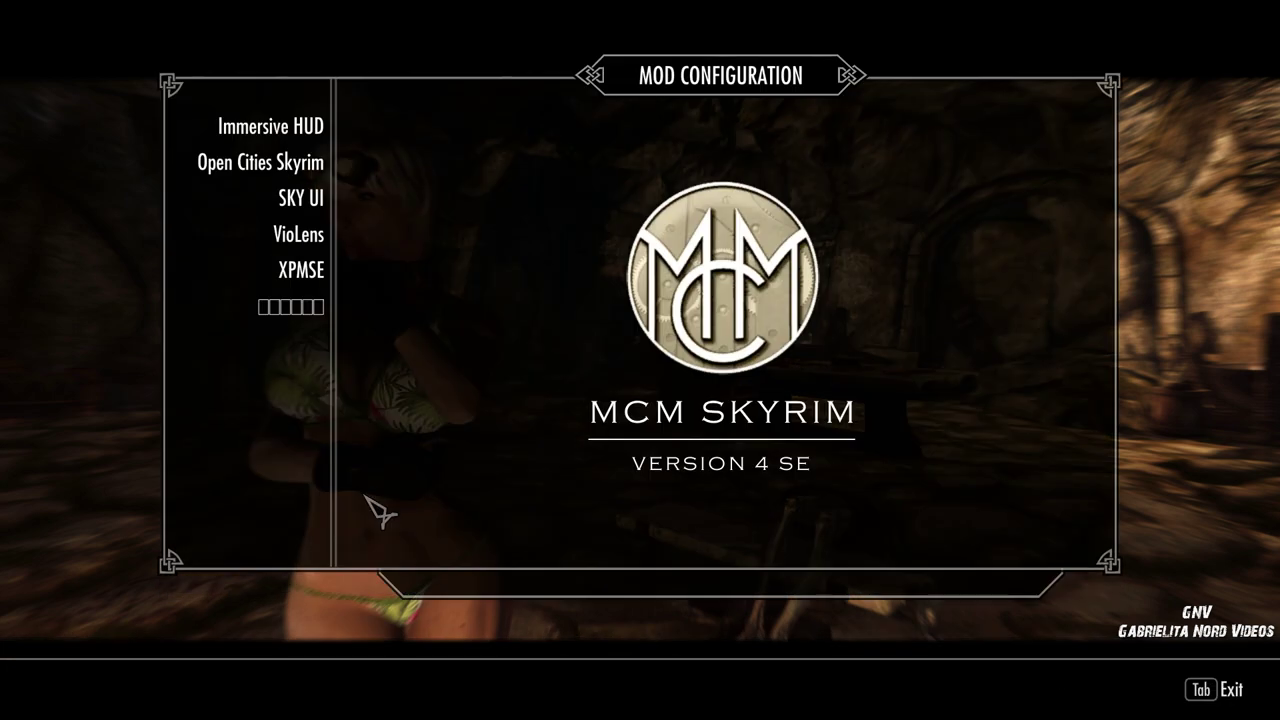
click(314, 281)
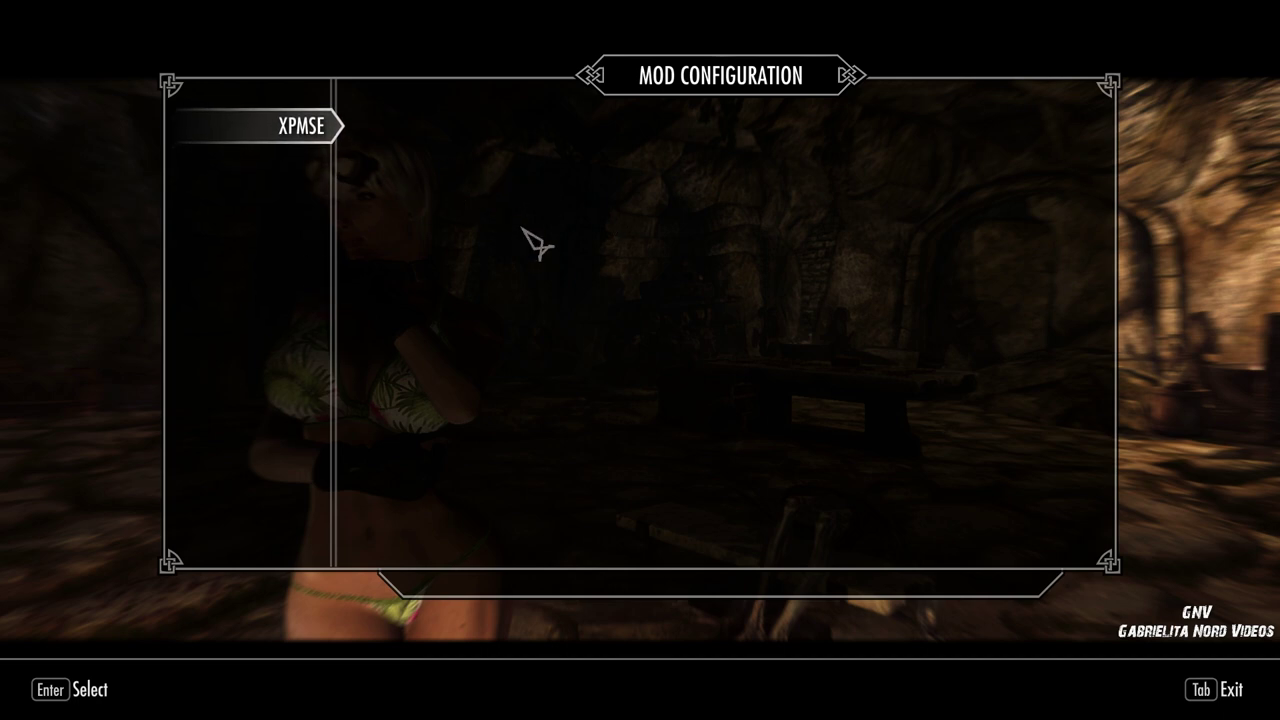
key(Tab)
key(Tab)
key(Tab)
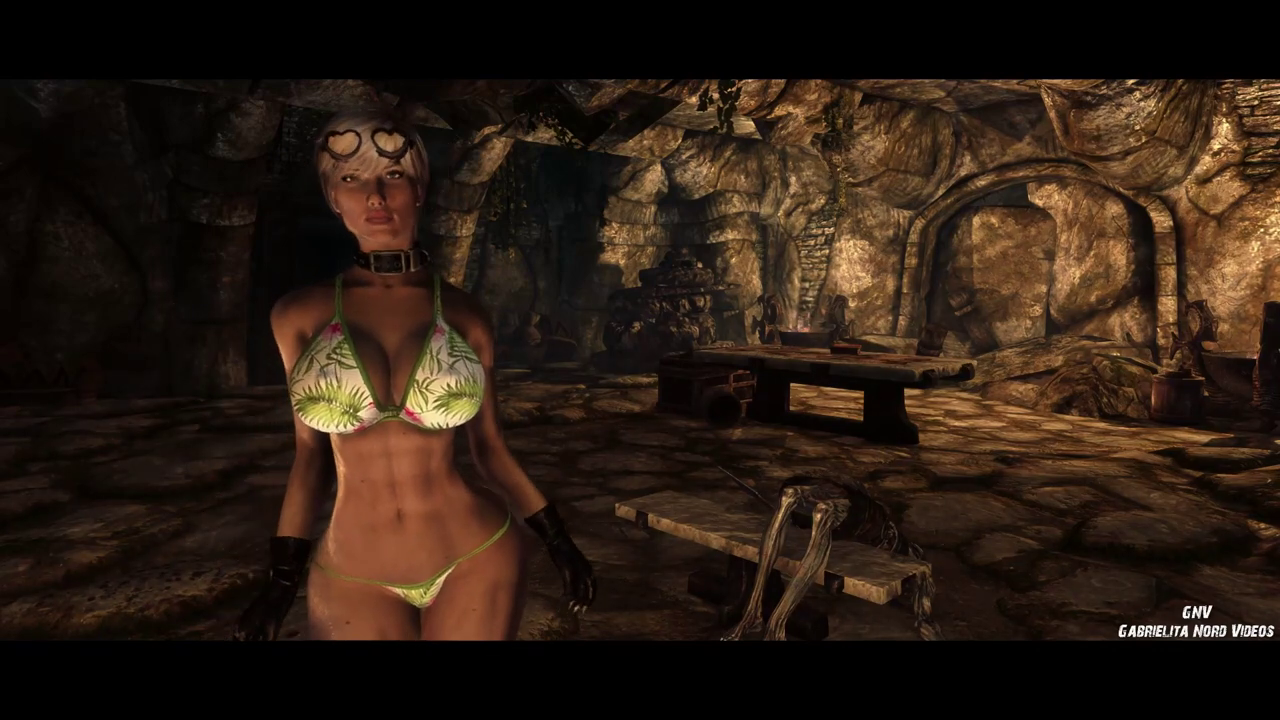
Check the mod configuration list for the XPMSE entry, and return to the game
key(j)
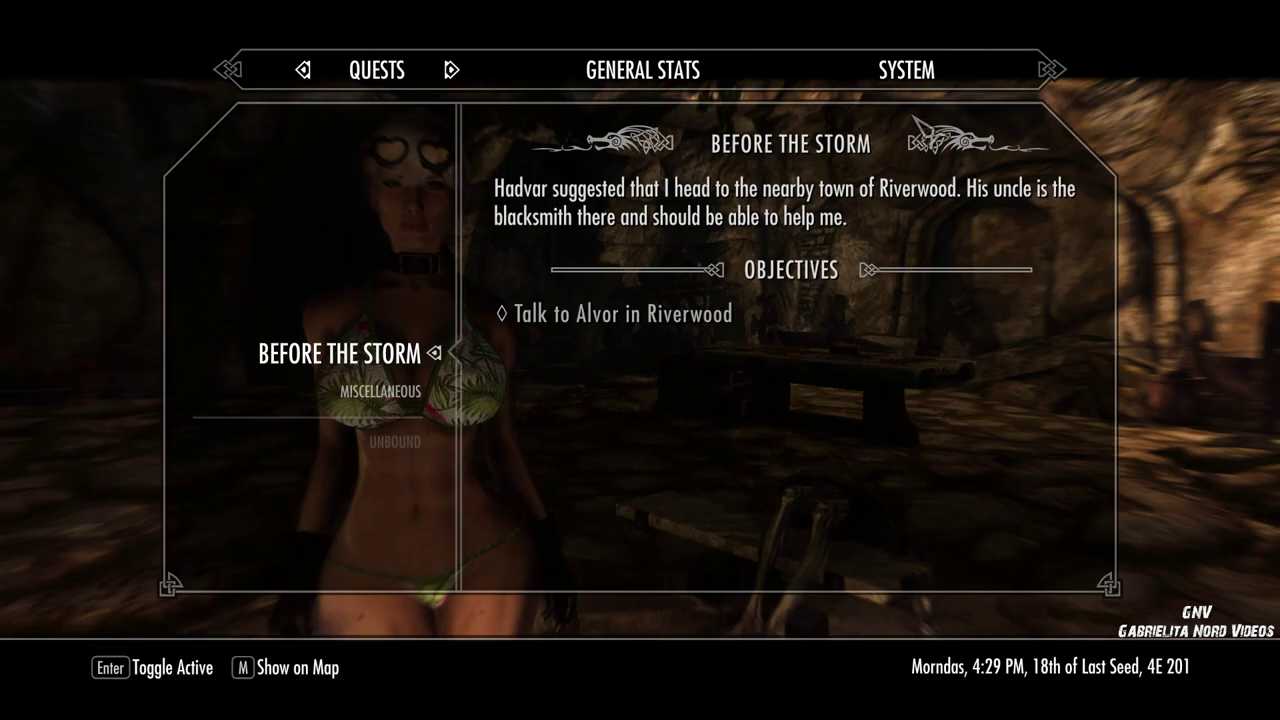
click(915, 72)
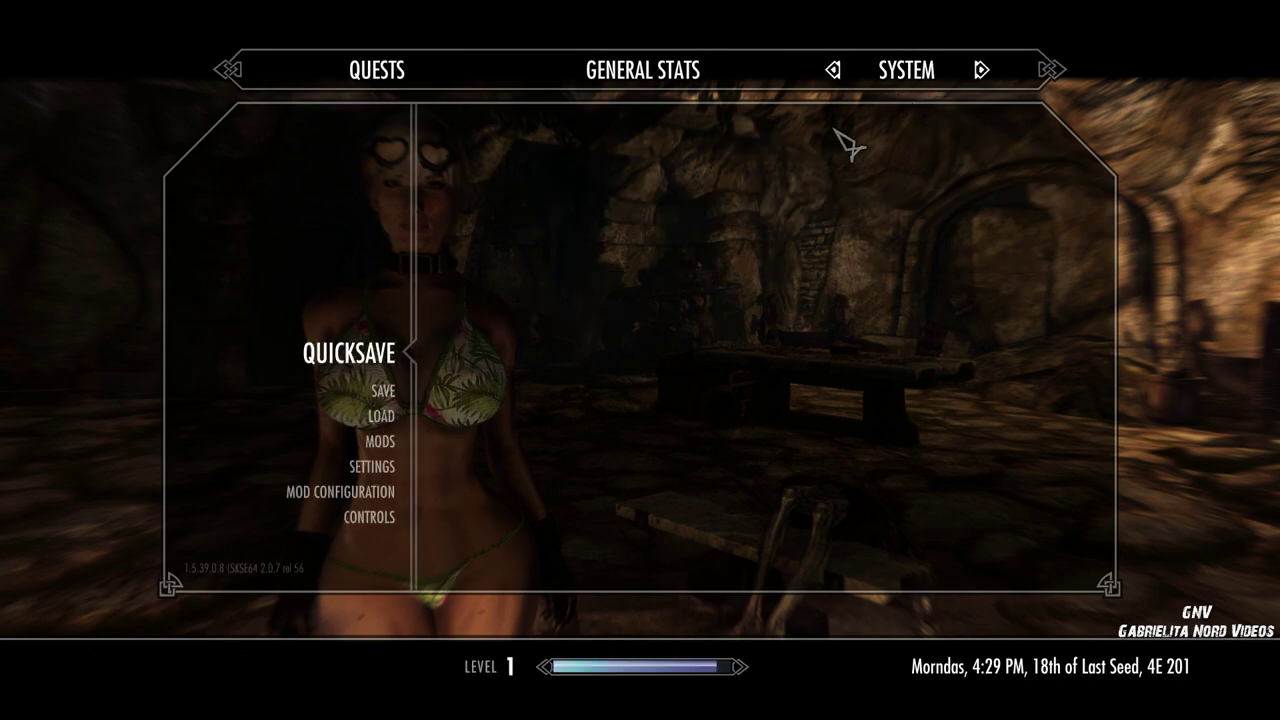
click(370, 500)
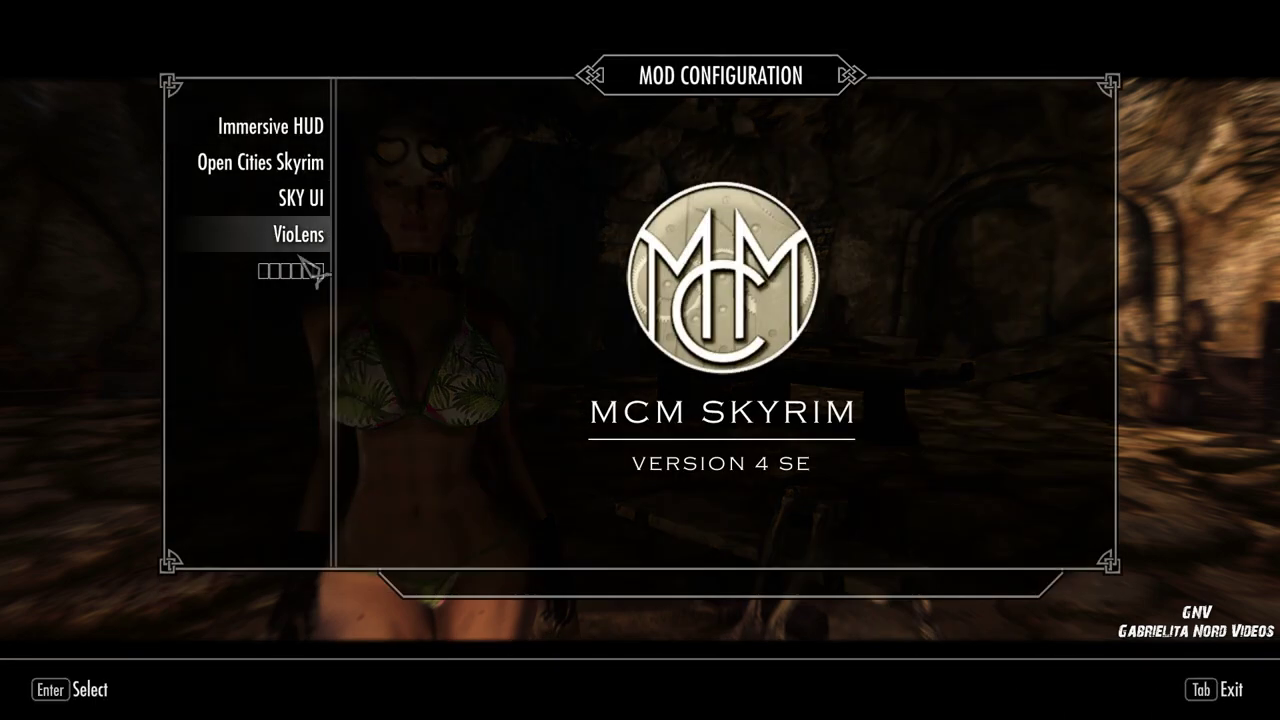
key(Tab)
key(Tab)
Save the game as a new manual save
key(j)
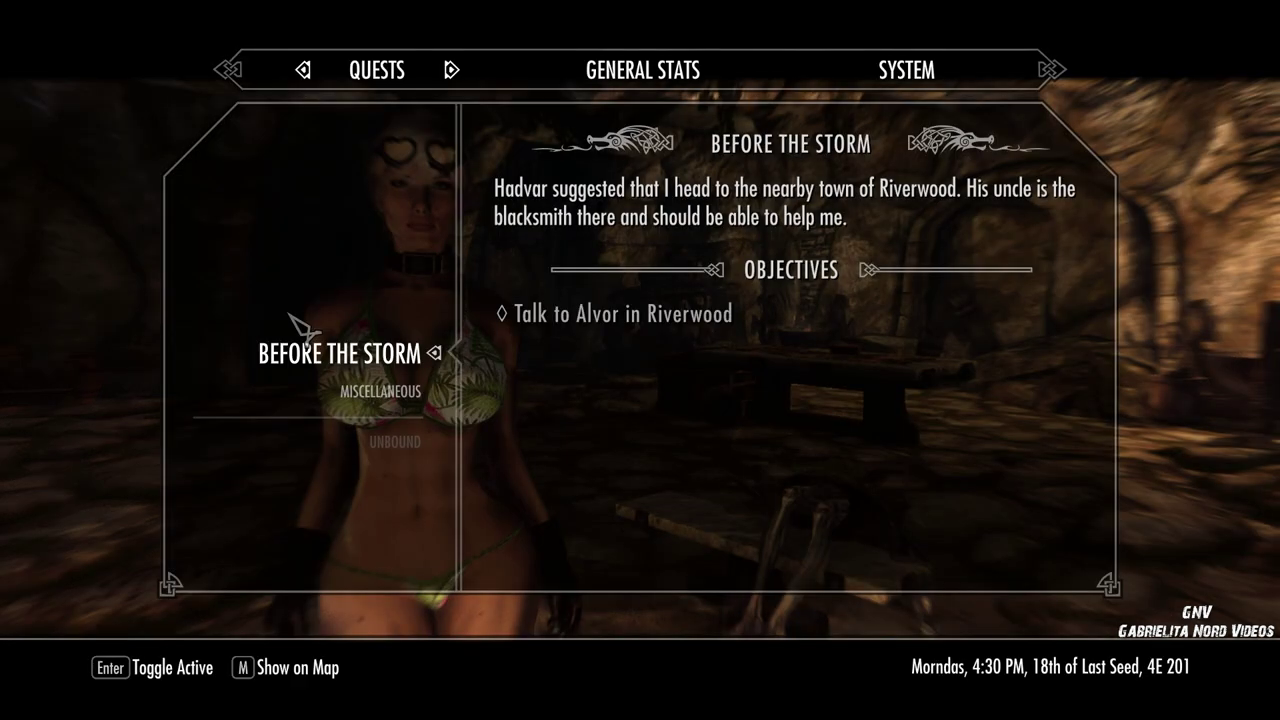
click(916, 68)
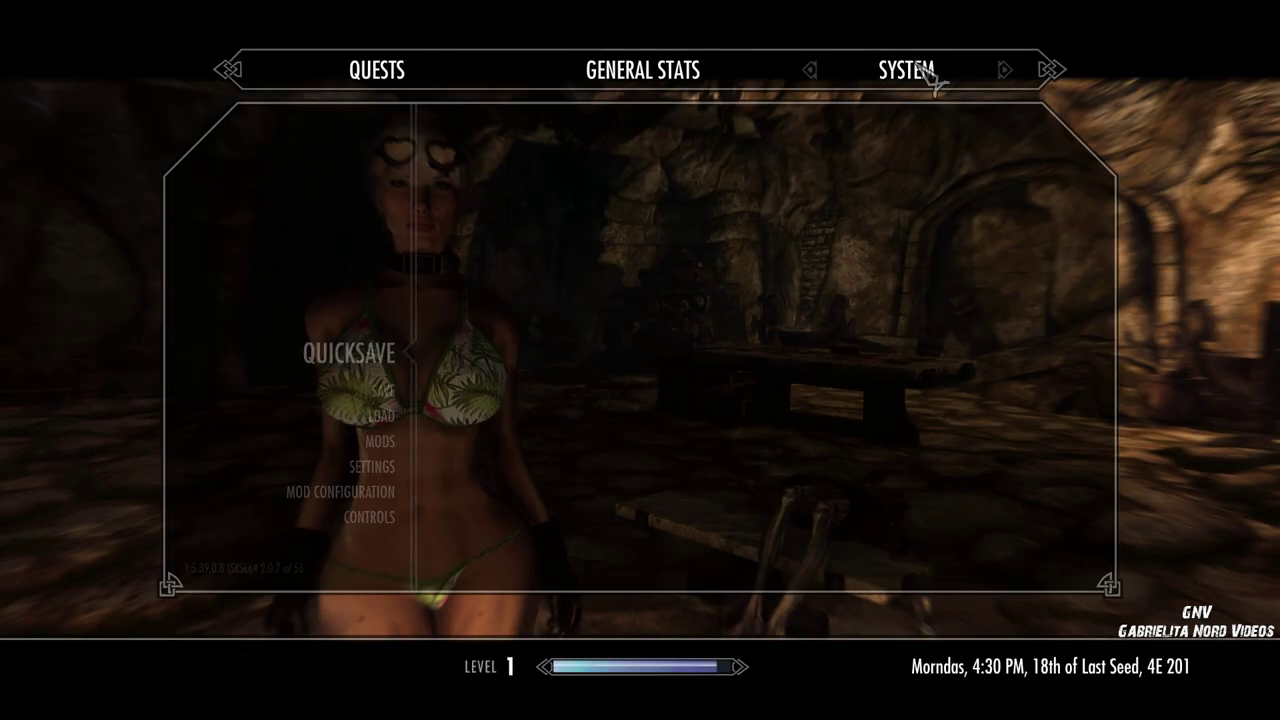
click(383, 391)
click(529, 191)
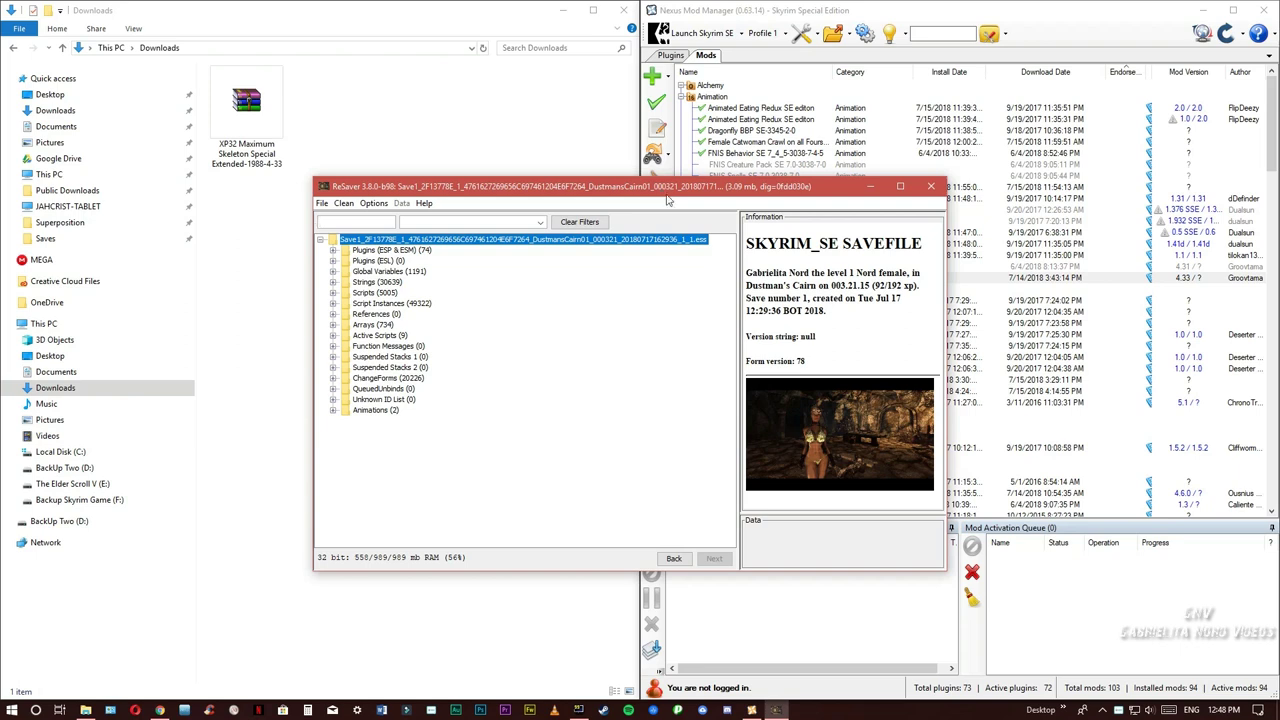
Switch to ReSaver and load the Save2 savegame dated 7/17/2018 12:43 PM, re-sorting the saves by date modified
drag(685, 194, 688, 199)
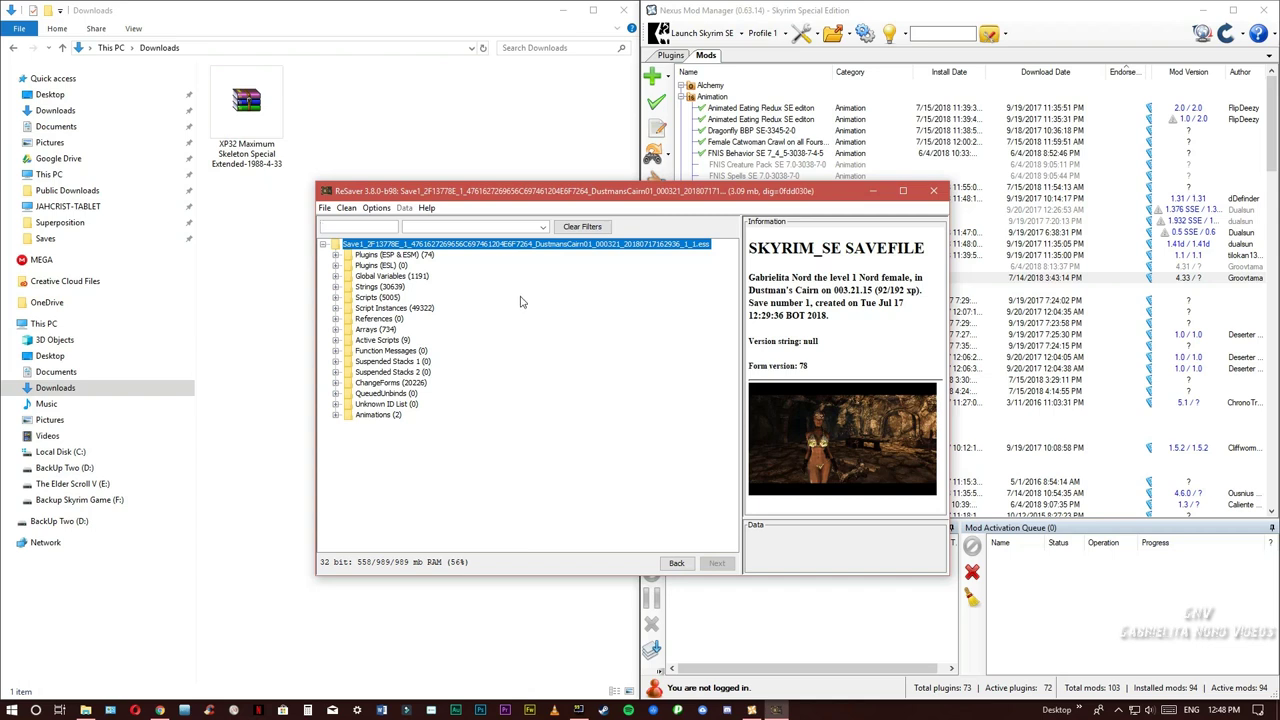
click(324, 209)
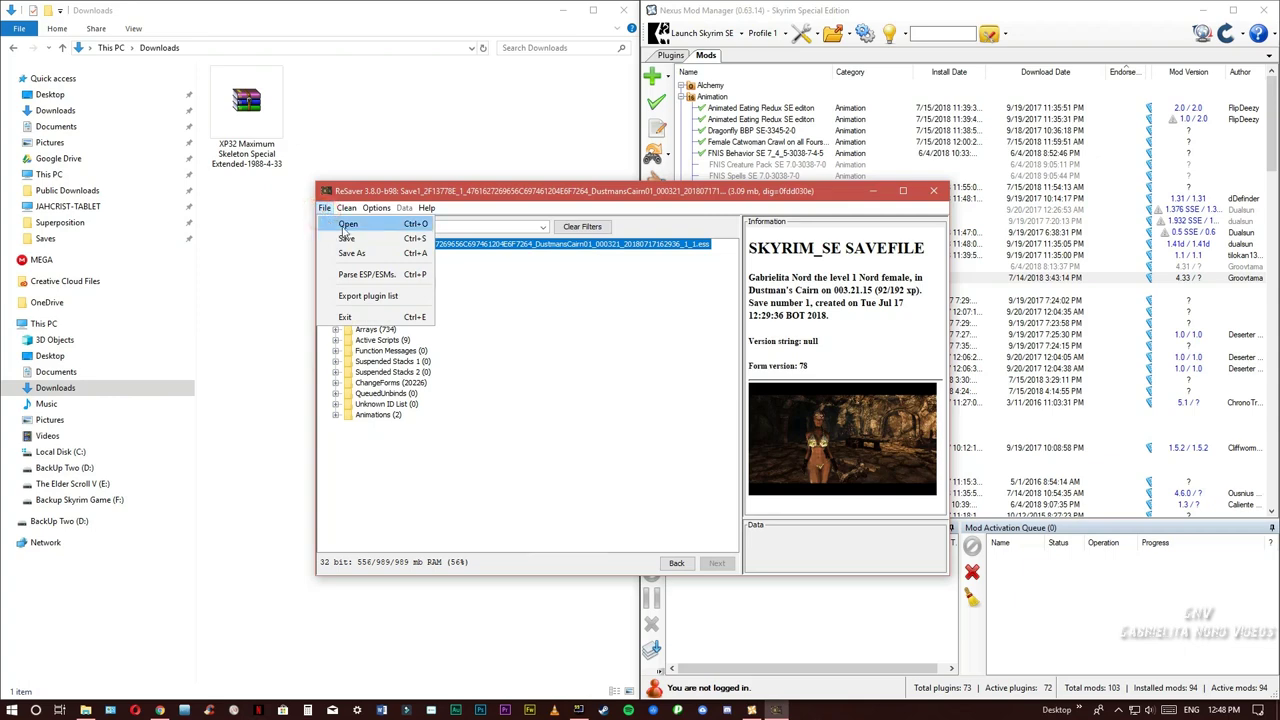
click(345, 226)
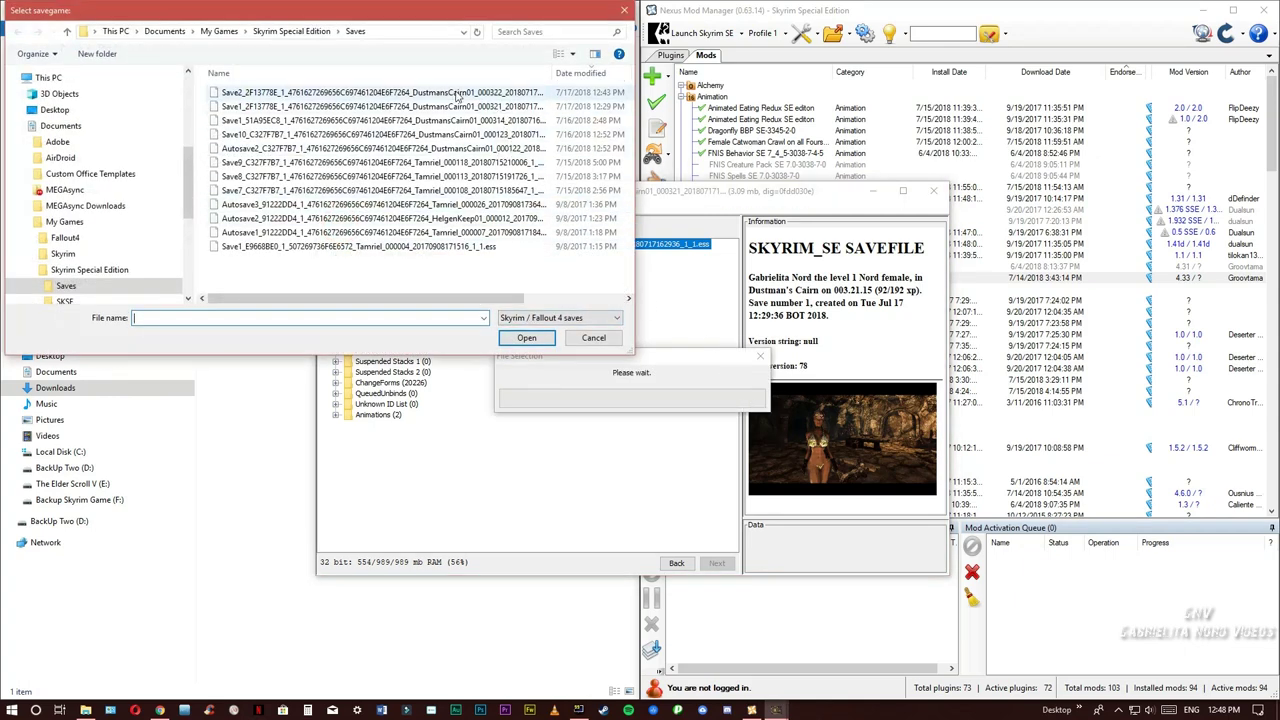
click(426, 93)
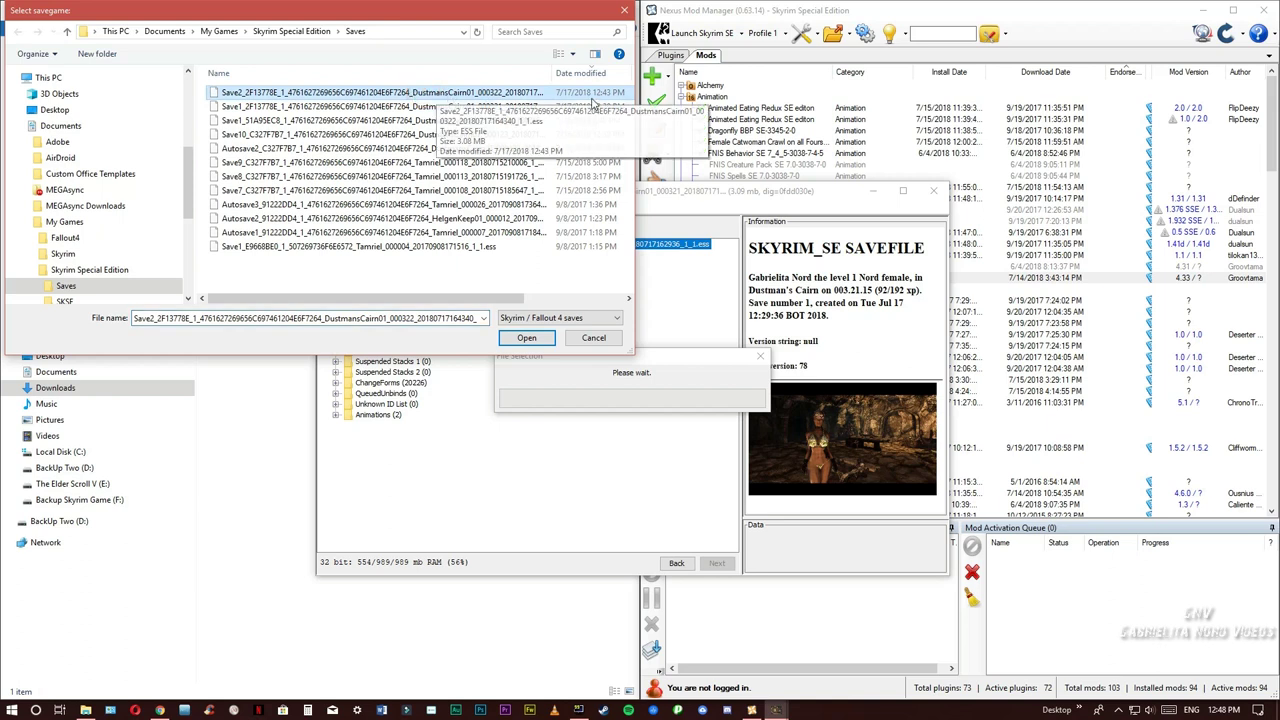
click(576, 78)
click(576, 78)
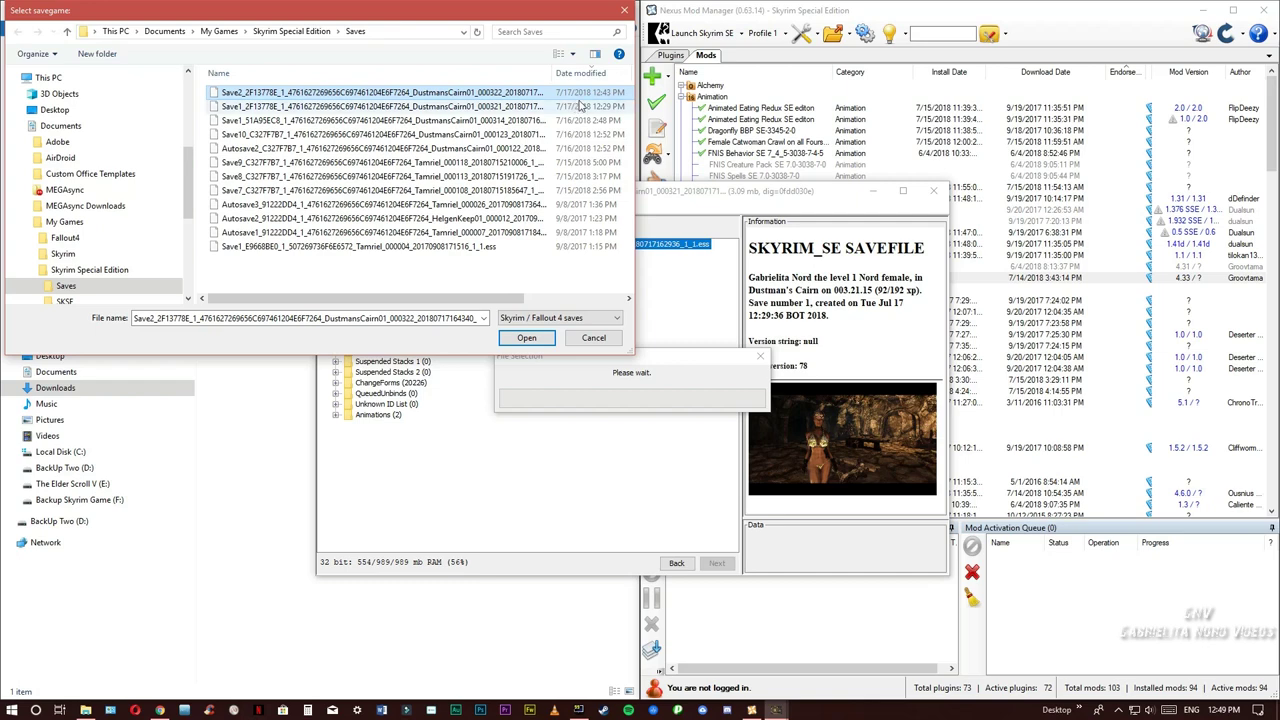
double_click(460, 93)
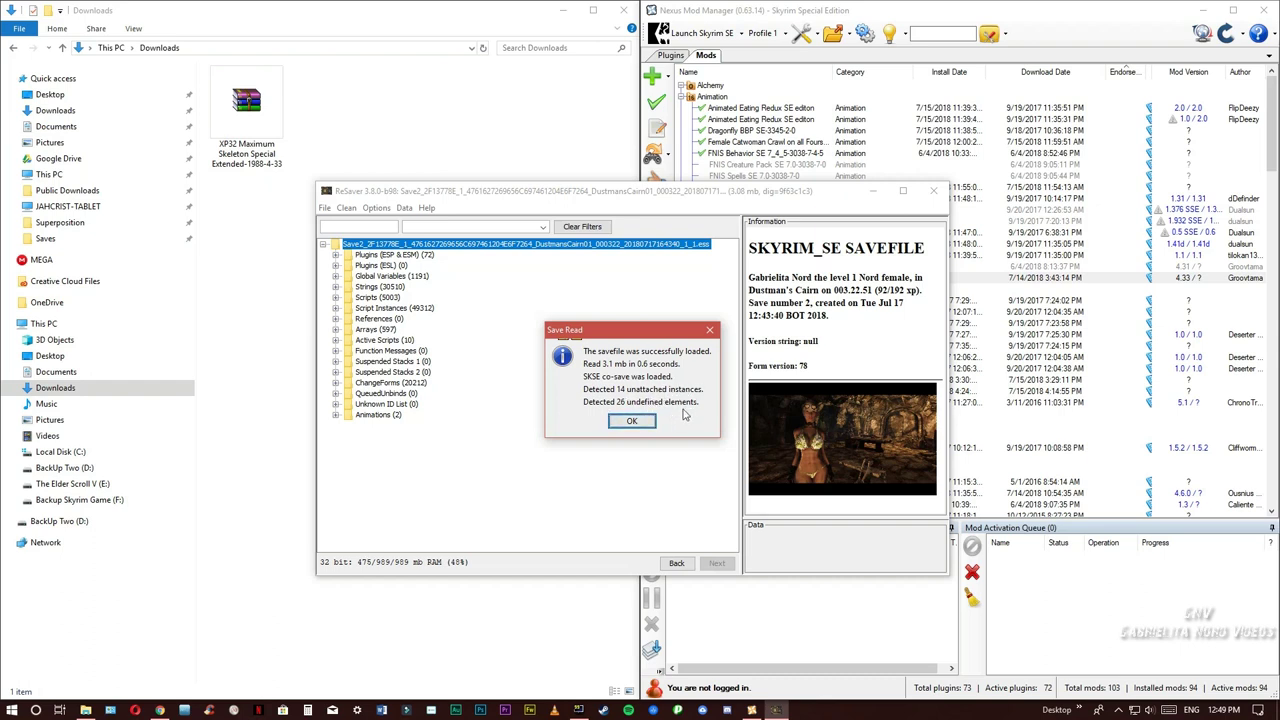
click(633, 421)
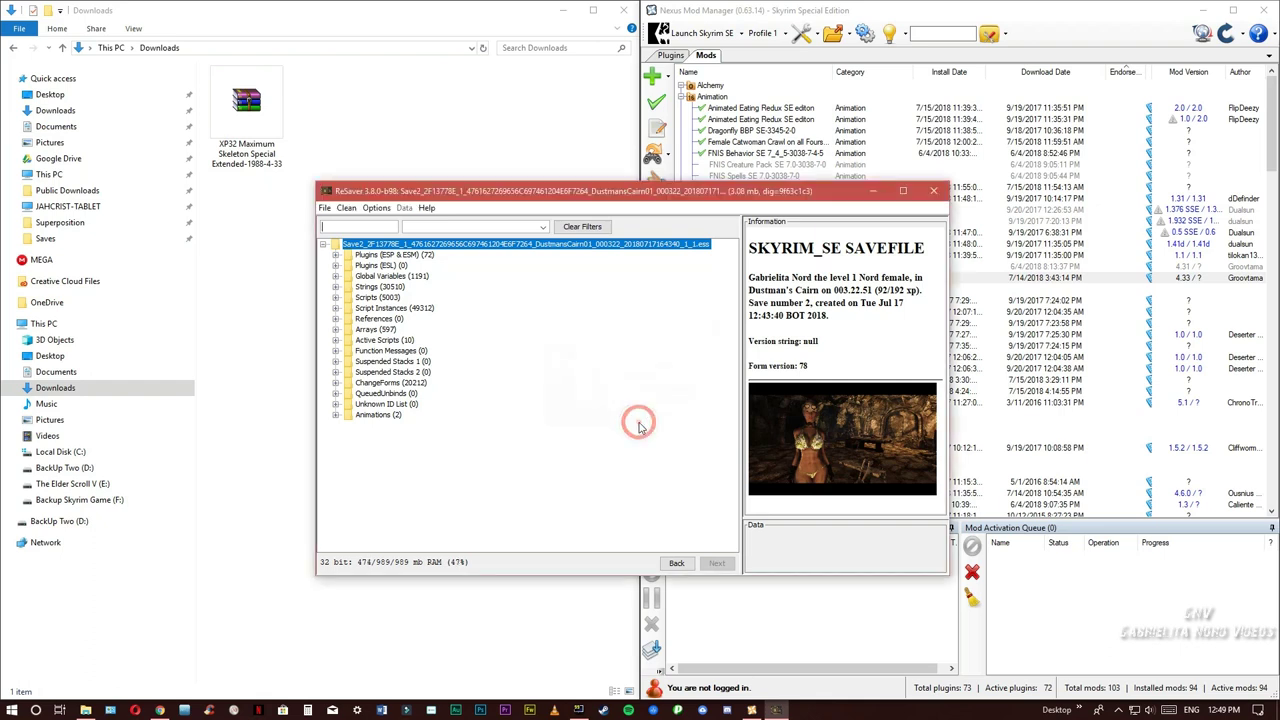
Load the earlier Save1 savegame dated 7/17/2018 12:29 PM for comparison and dismiss the load report
click(325, 208)
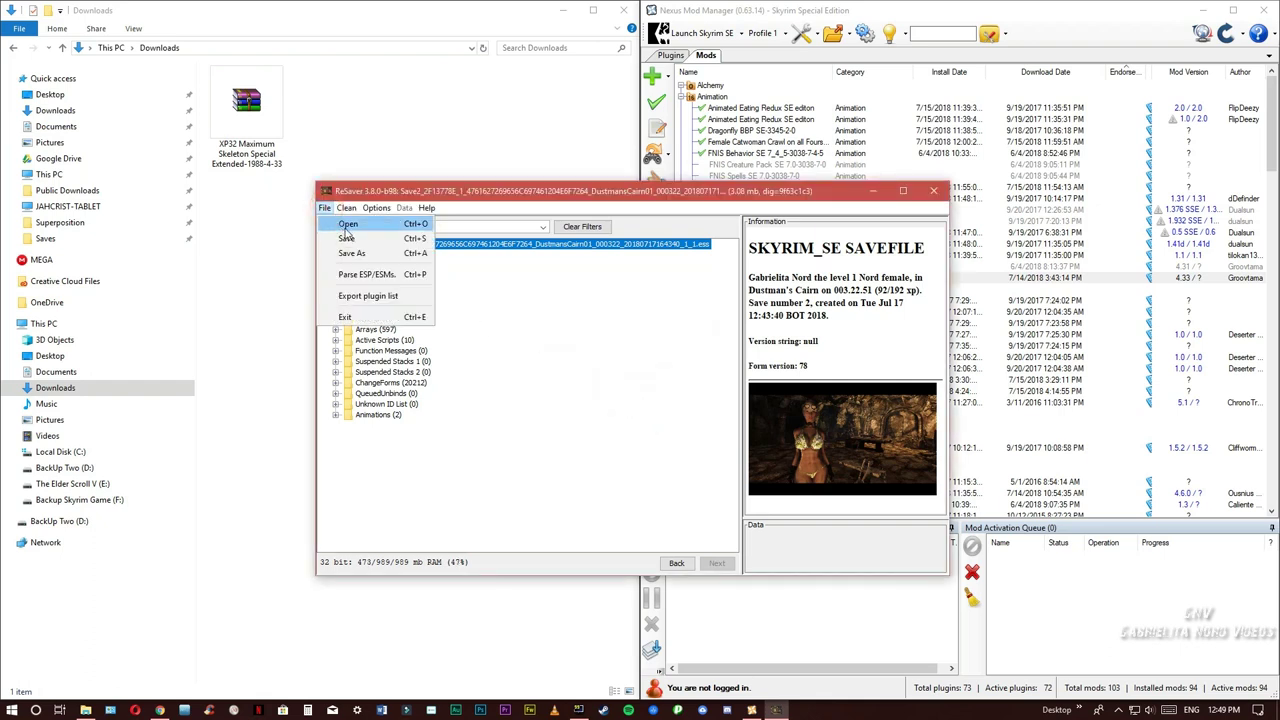
click(348, 228)
click(436, 107)
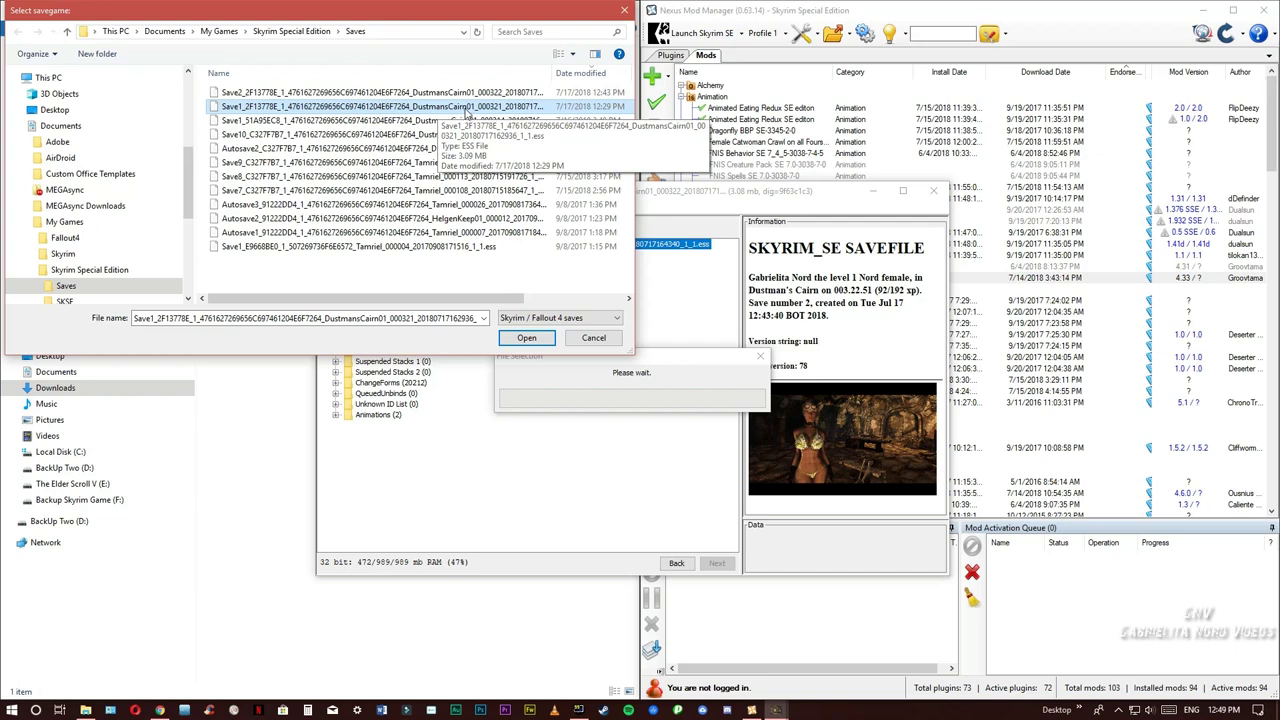
double_click(466, 108)
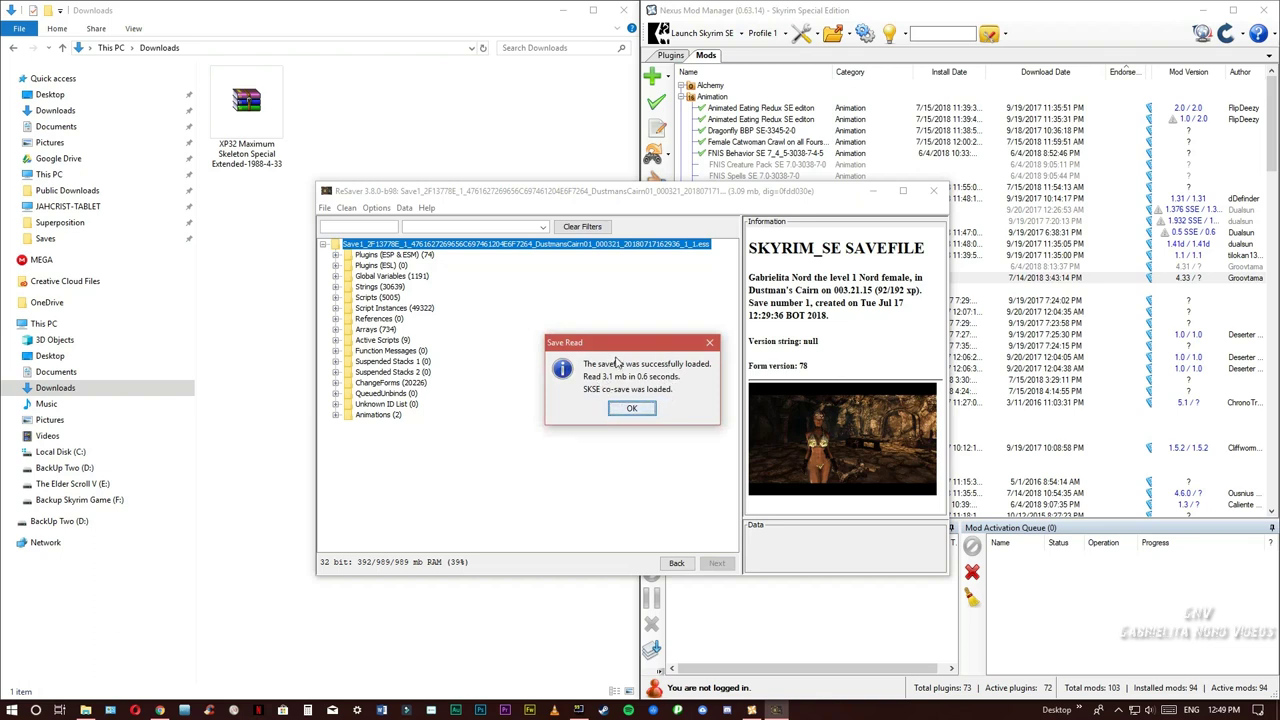
click(634, 412)
Load the Save2 savegame dated 7/17/2018 12:43 PM again and dismiss the load report
click(324, 207)
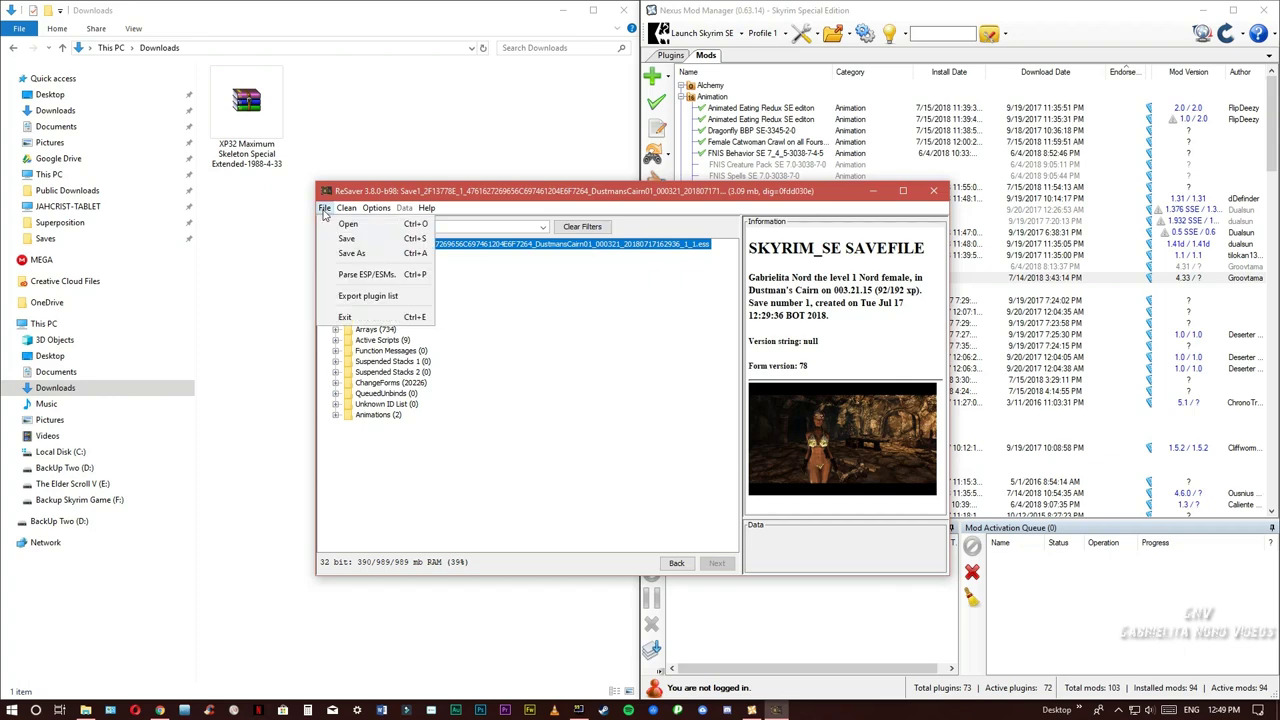
click(347, 224)
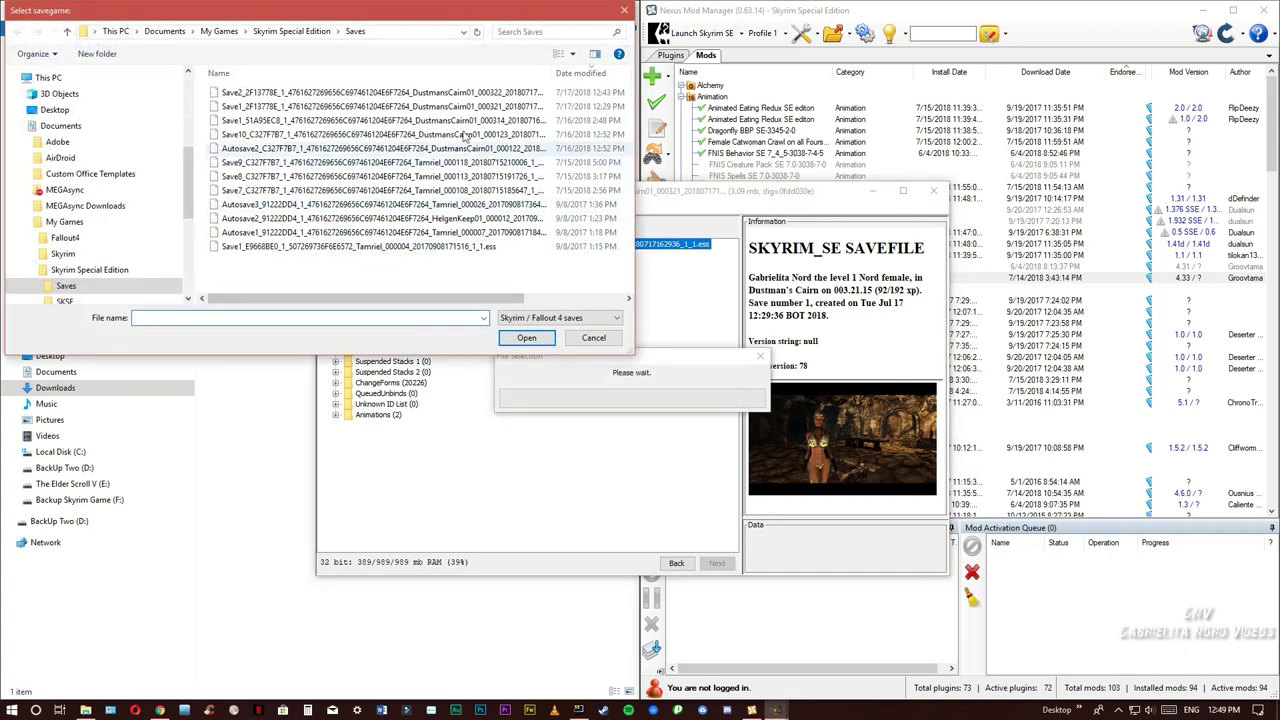
click(466, 94)
double_click(466, 94)
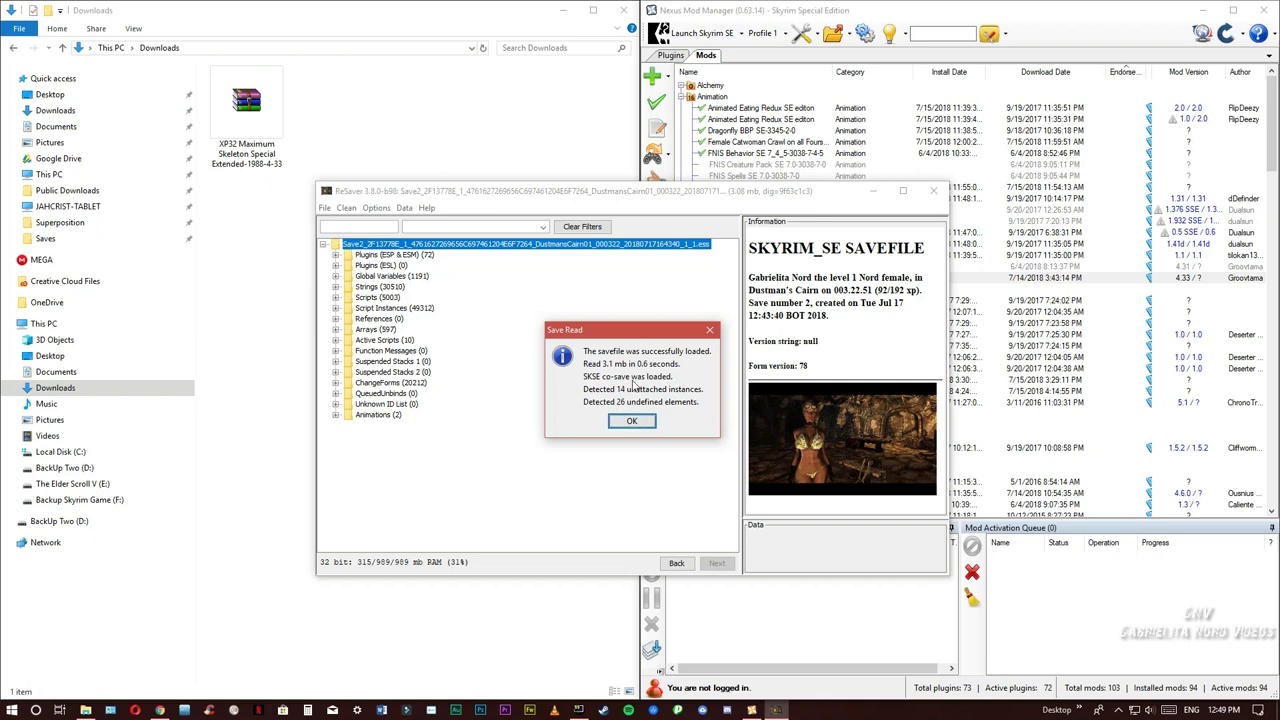
click(632, 420)
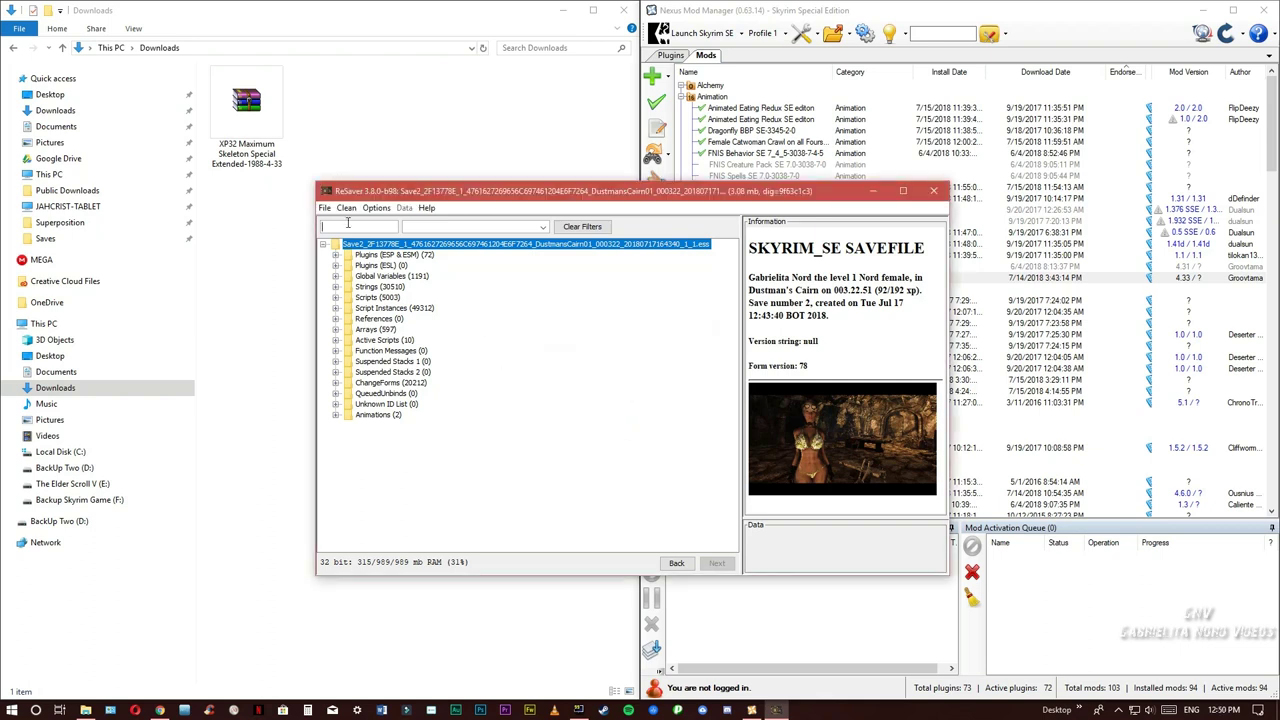
Remove the unattached instances and the undefined elements from the loaded Save2 savegame
click(346, 208)
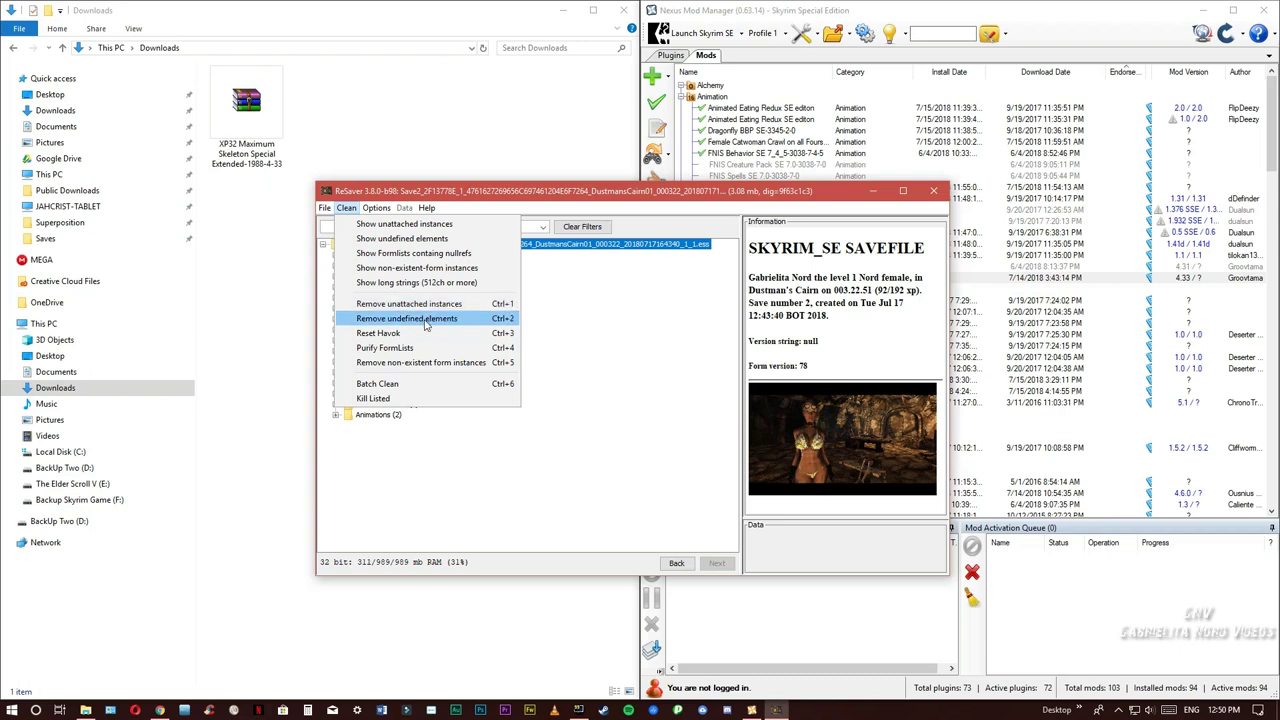
click(446, 306)
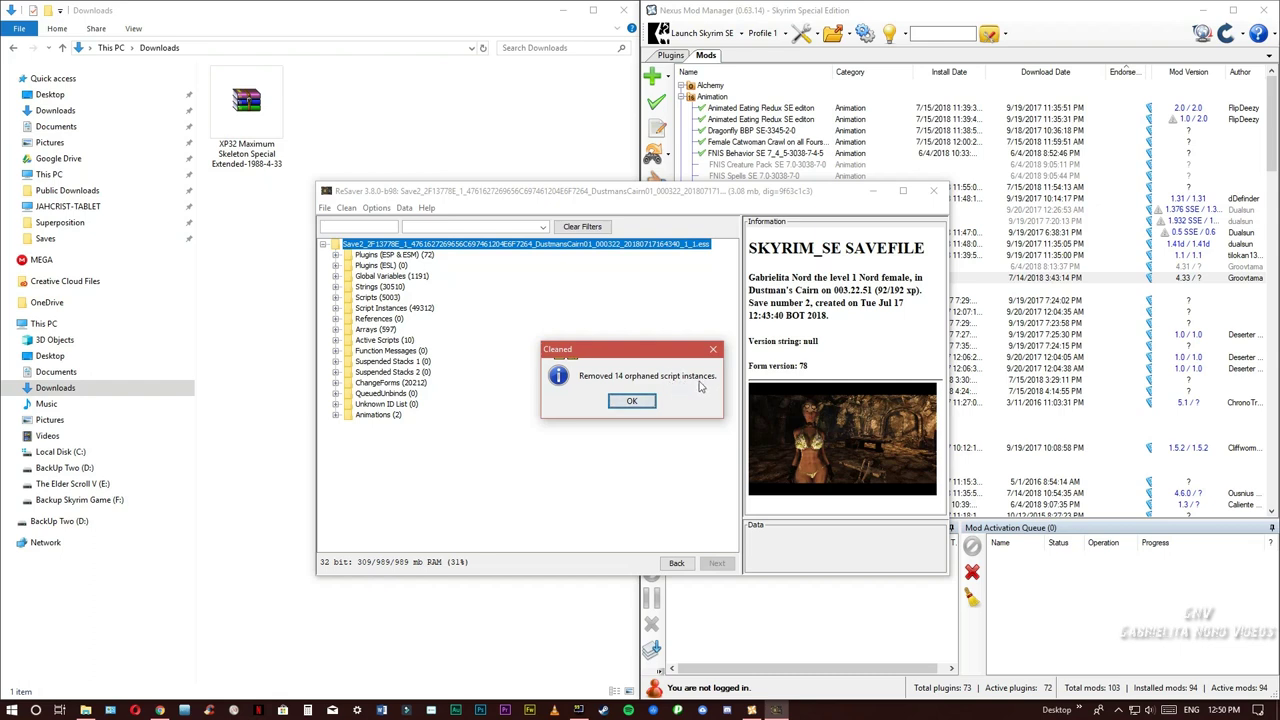
click(632, 402)
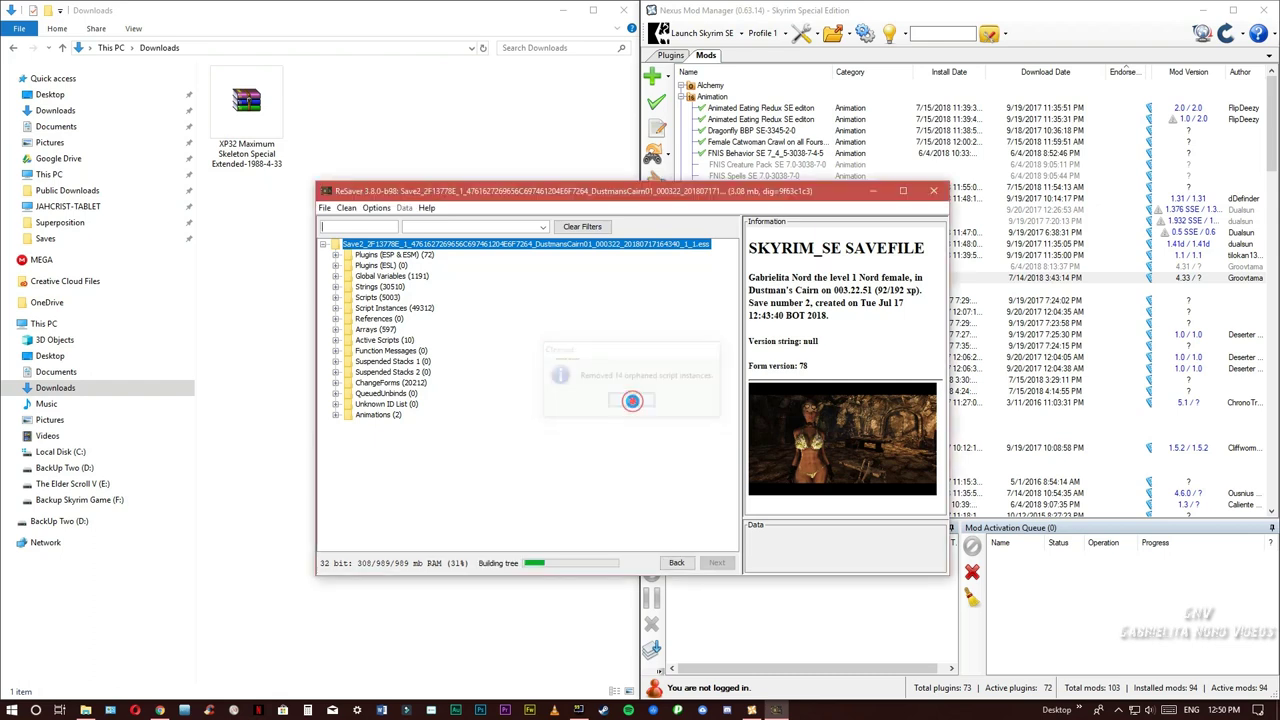
click(346, 207)
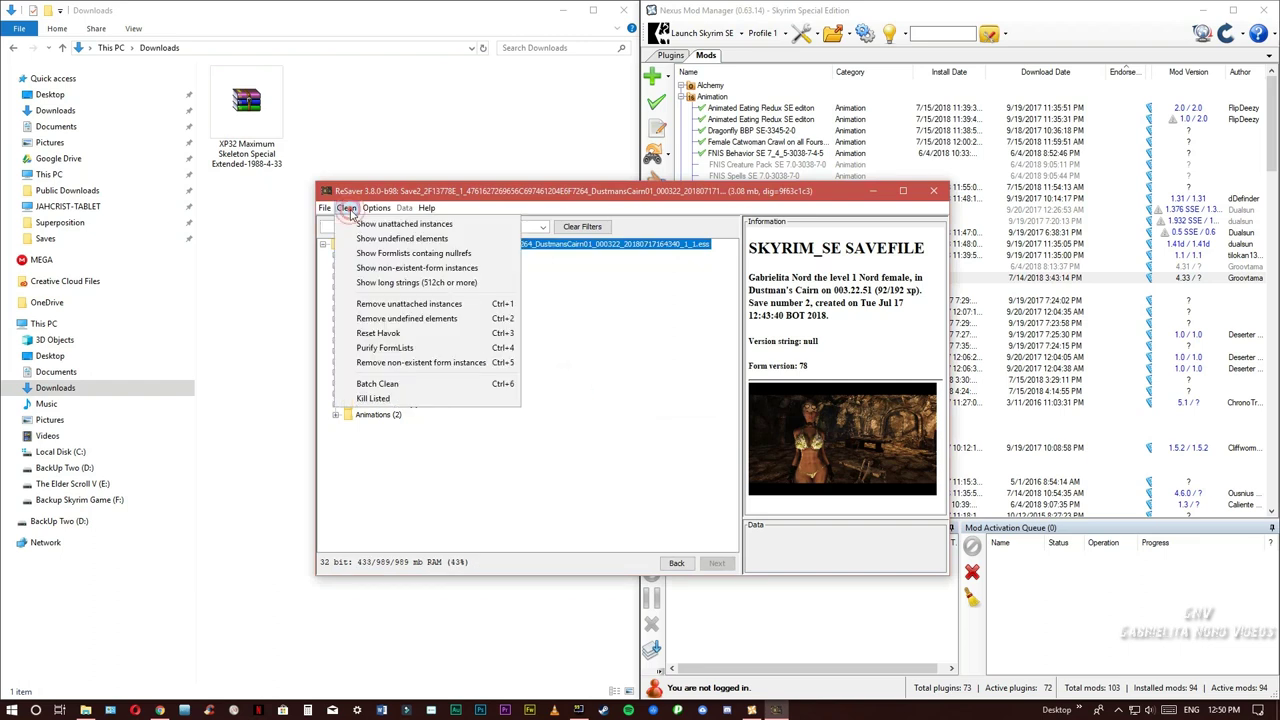
click(436, 320)
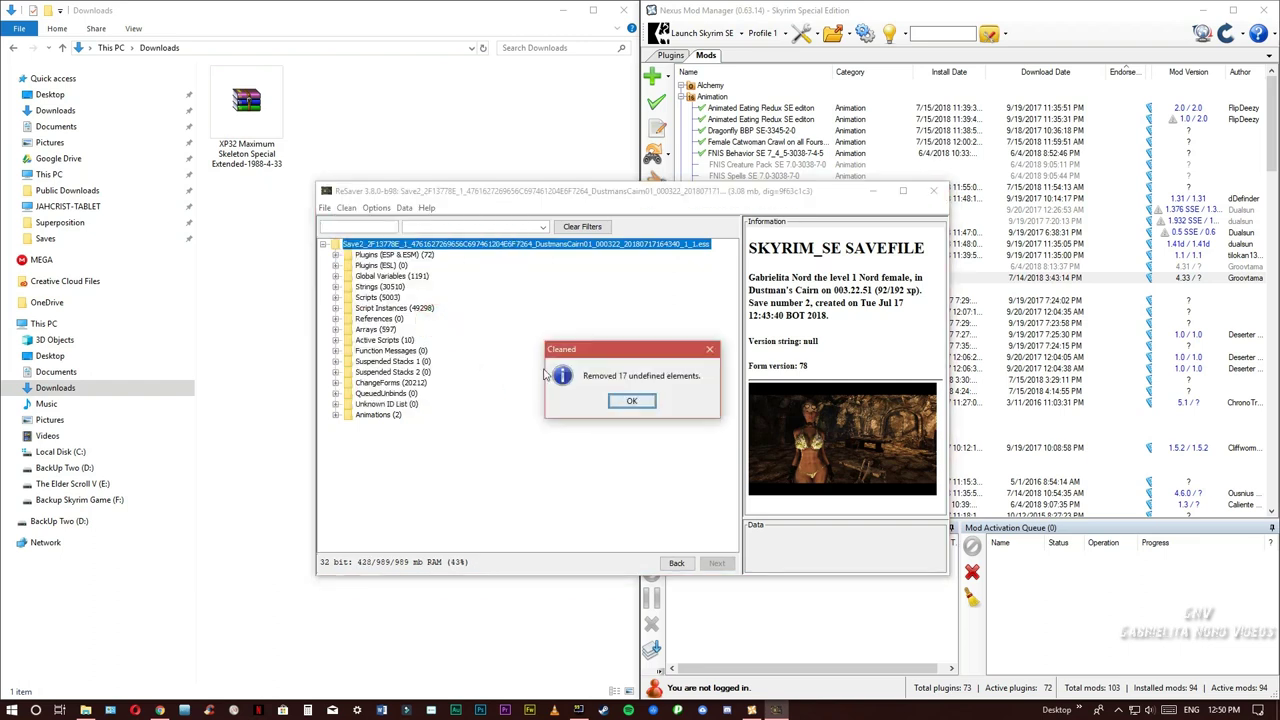
click(630, 401)
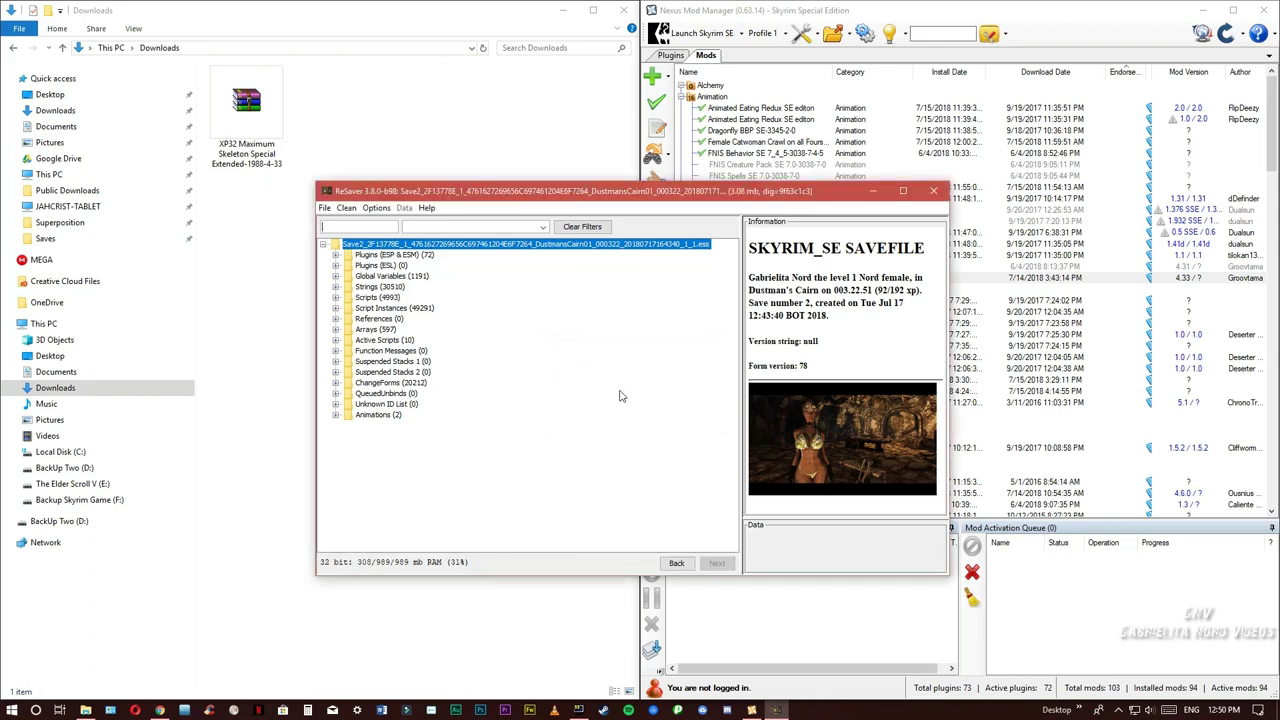
Save the cleaned Save2 savegame, replacing the existing file
click(325, 208)
click(345, 241)
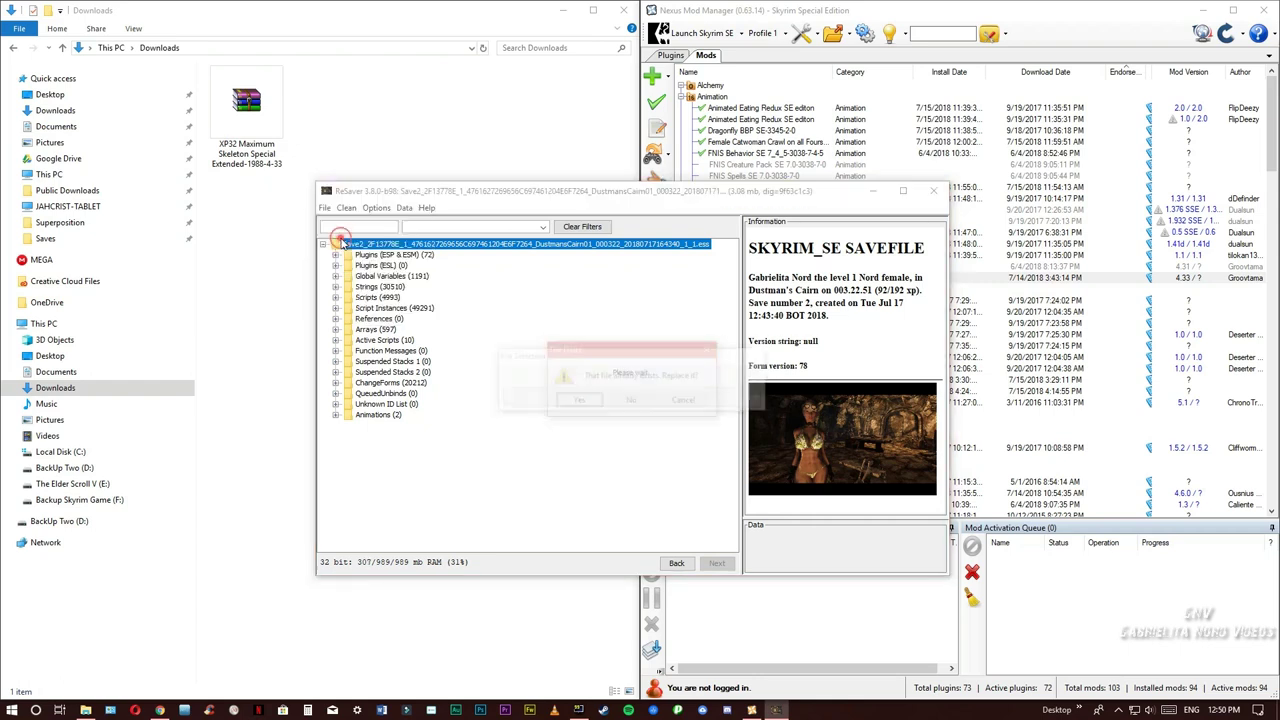
click(586, 402)
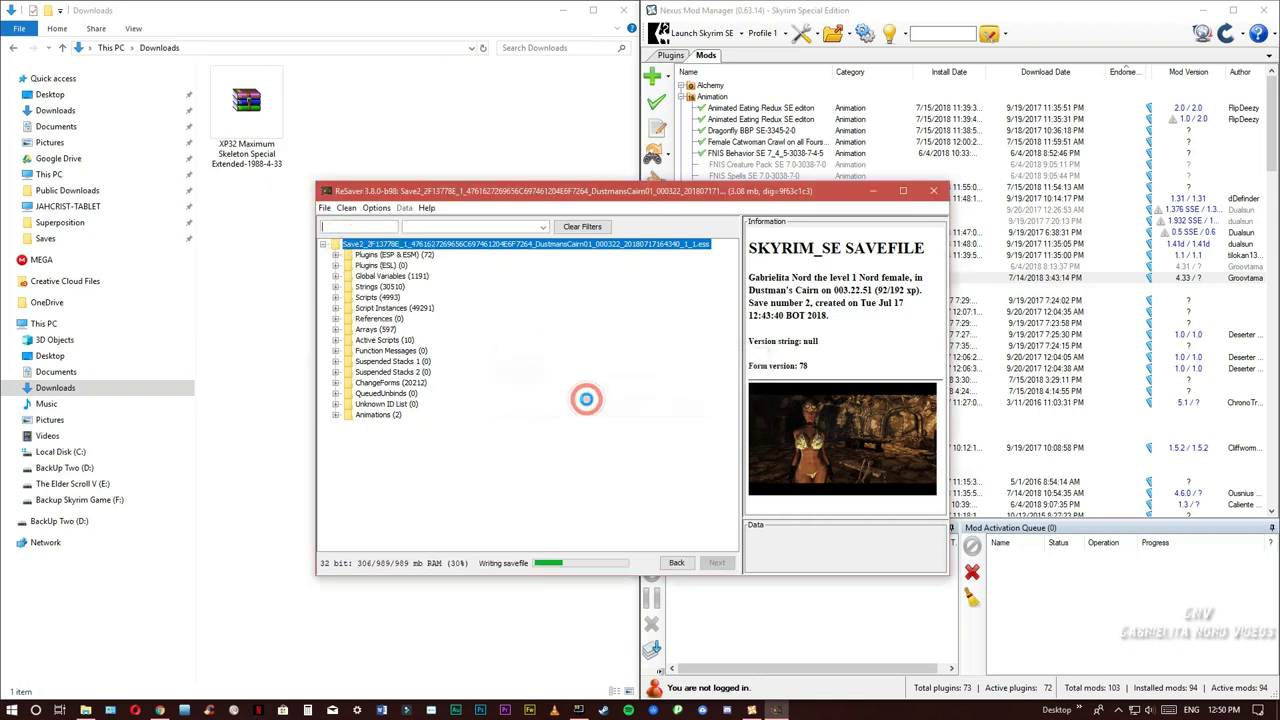
click(625, 416)
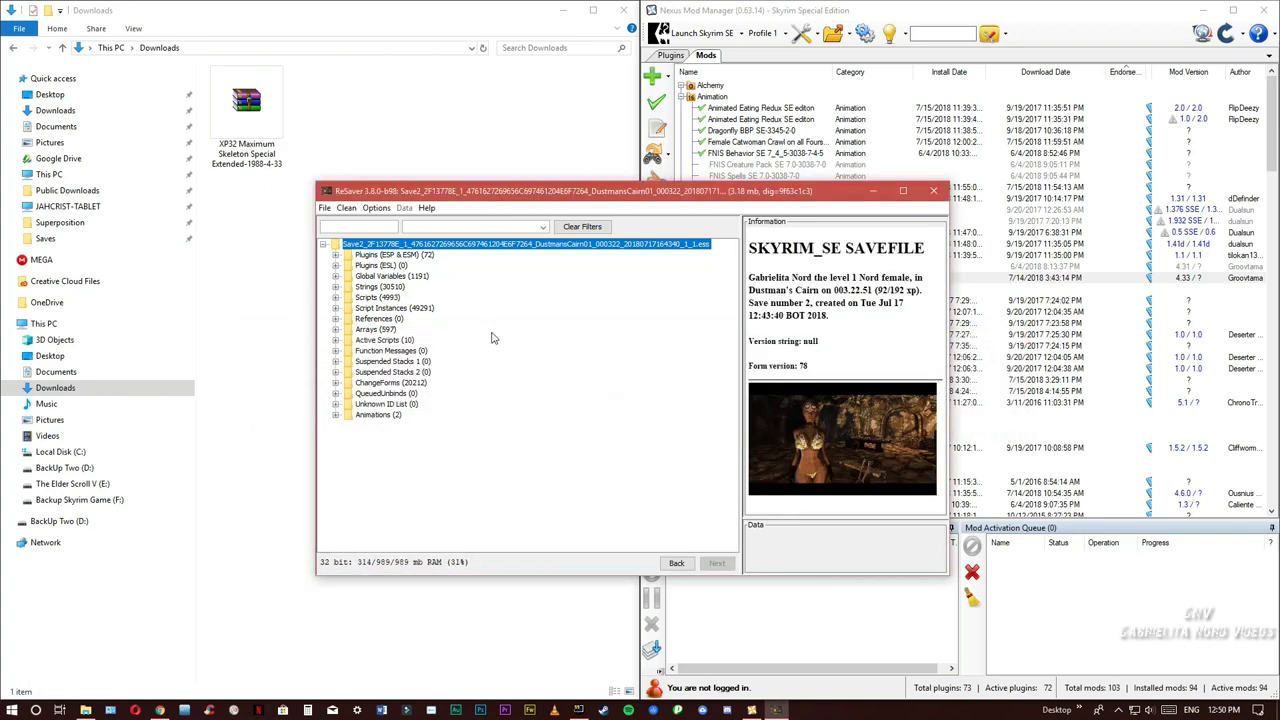
Reload the cleaned Save2 savegame dated 7/17/2018 12:50 PM to check it for leftover unattached instances and undefined elements
click(324, 208)
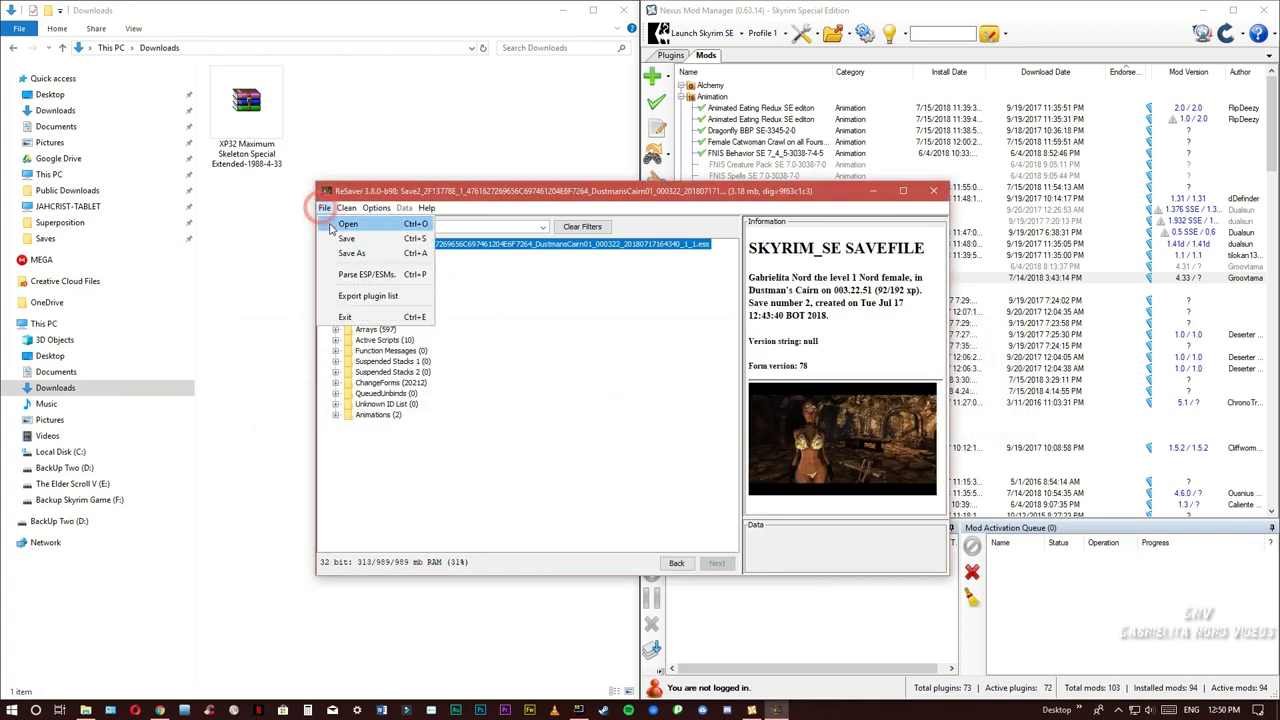
click(345, 228)
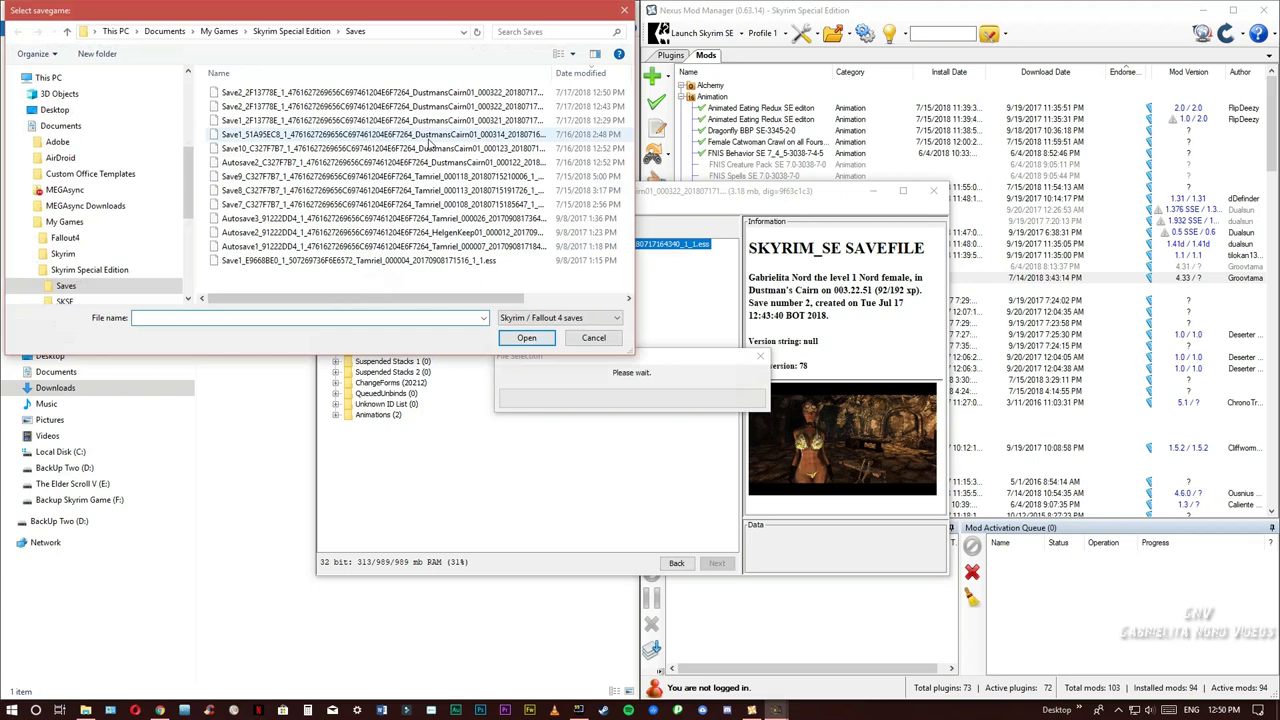
click(452, 93)
click(529, 342)
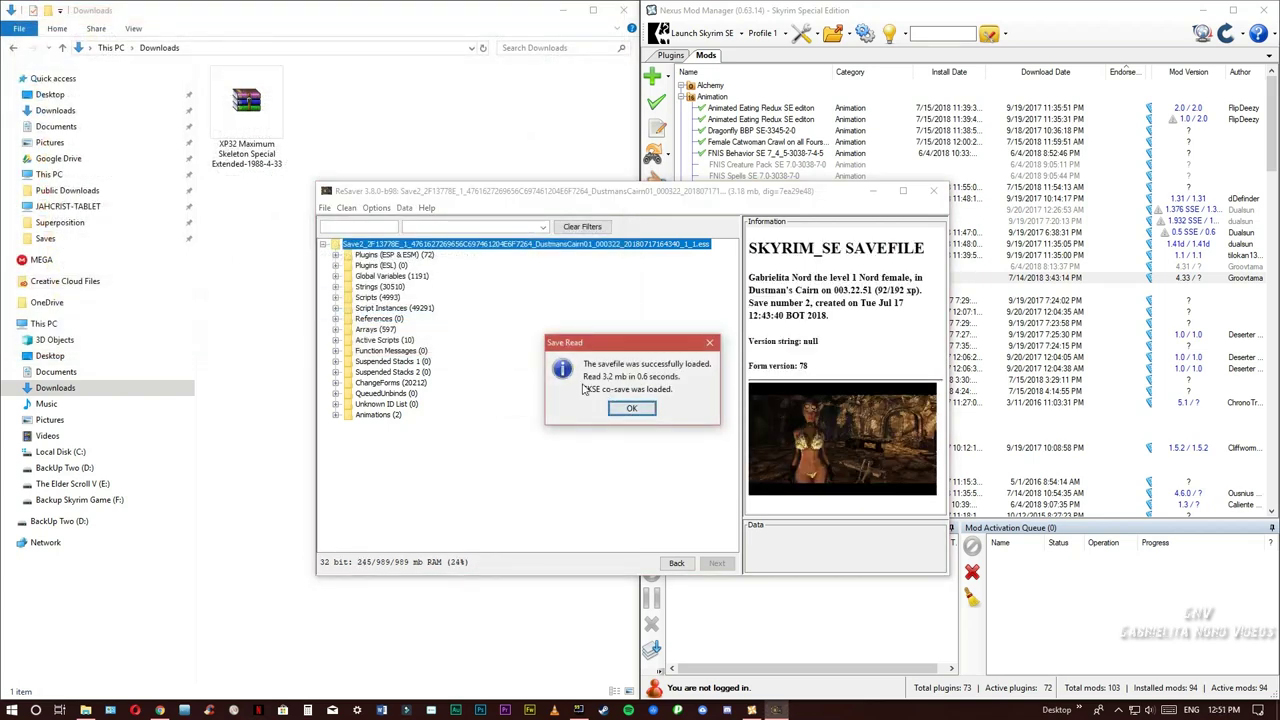
Dismiss the load report and look over the cleaning and file commands available for the reloaded Save2 savegame
click(632, 410)
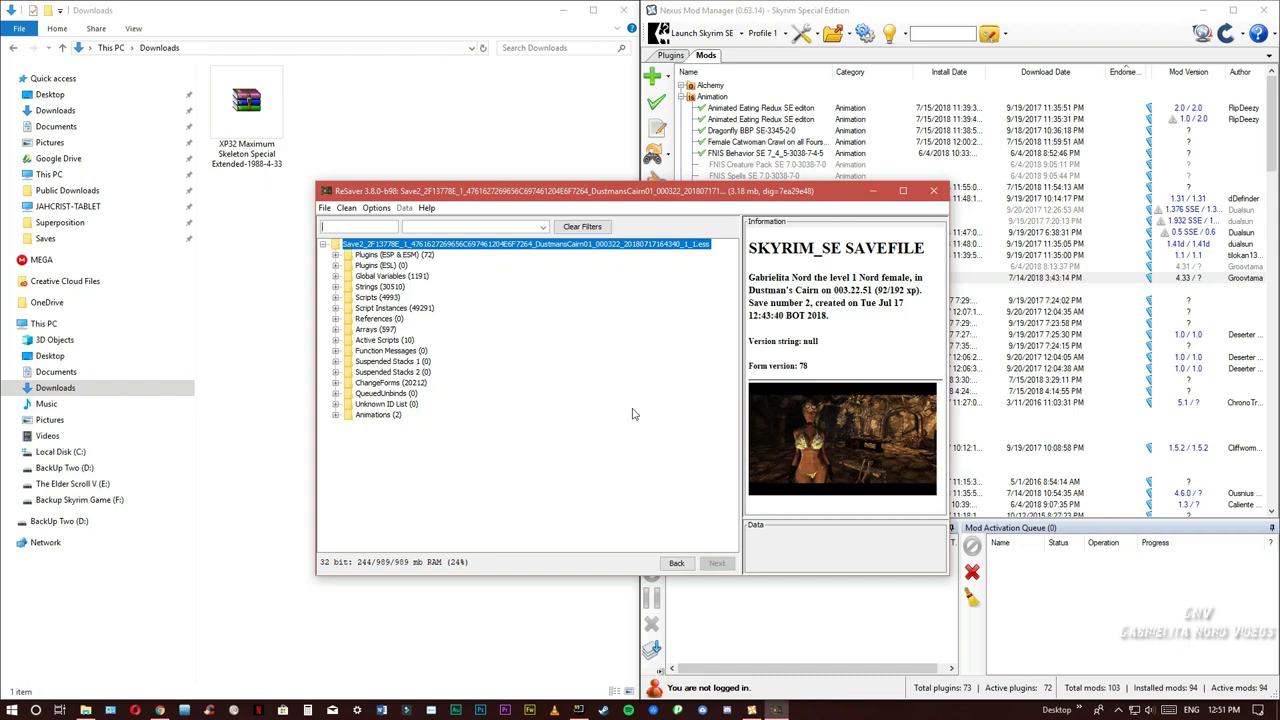
click(345, 208)
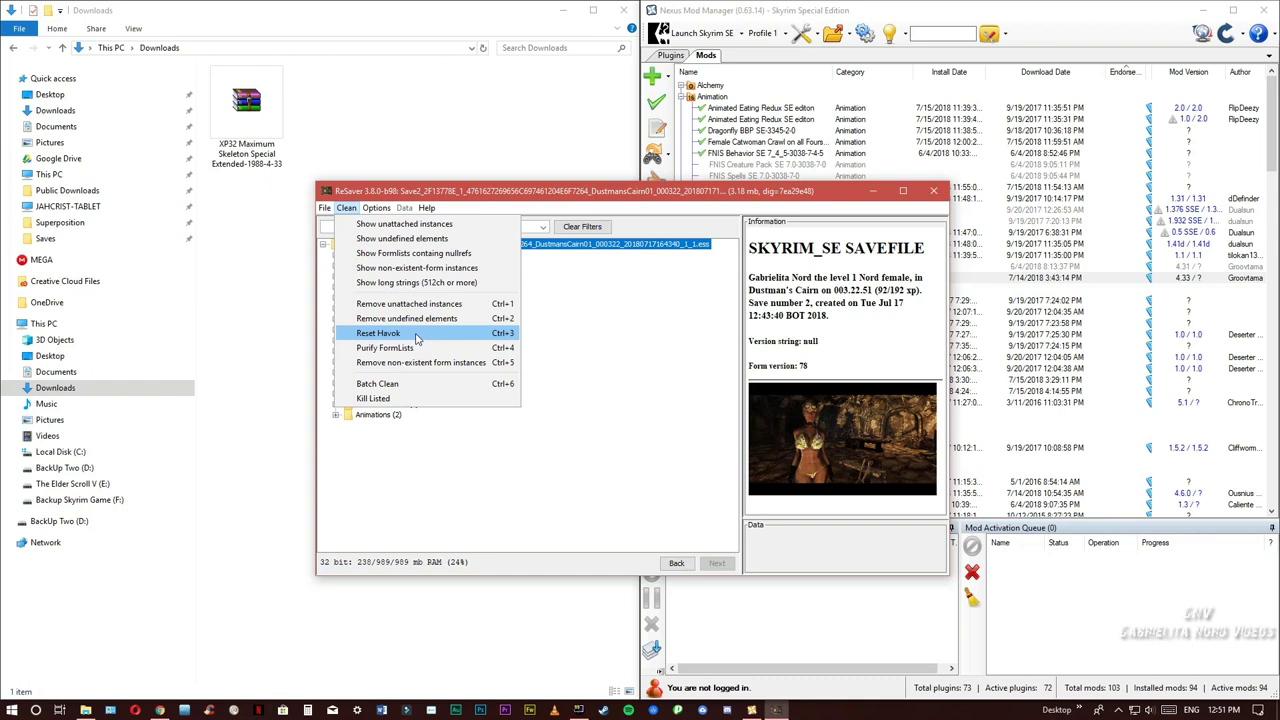
click(593, 451)
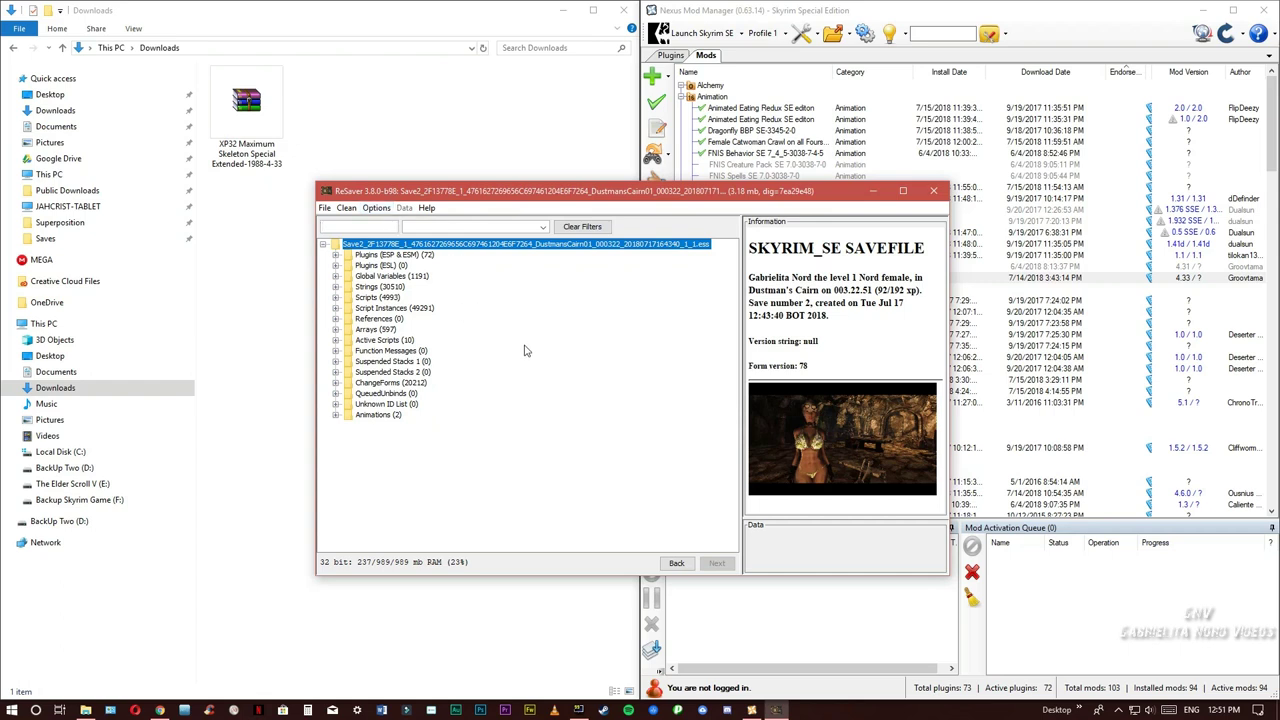
click(325, 209)
click(530, 467)
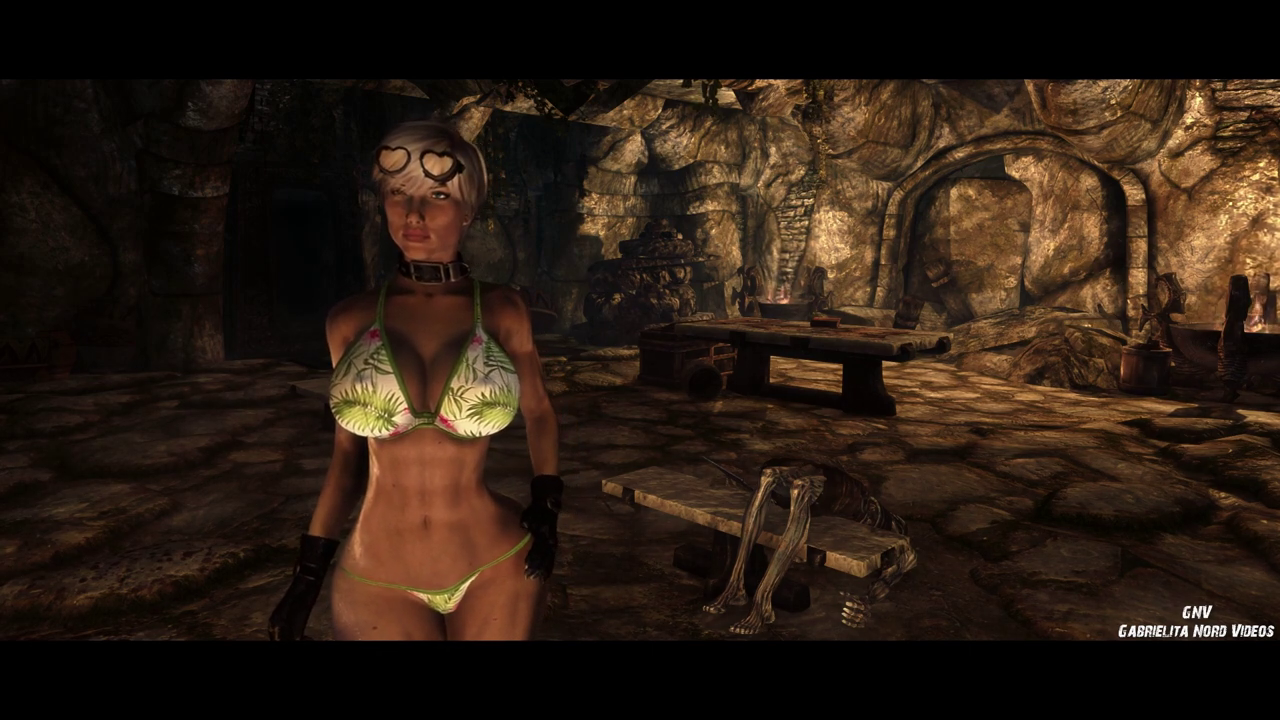
Switch to Skyrim Special Edition and store the current progress in Dustman's Cairn as a new save
key(j)
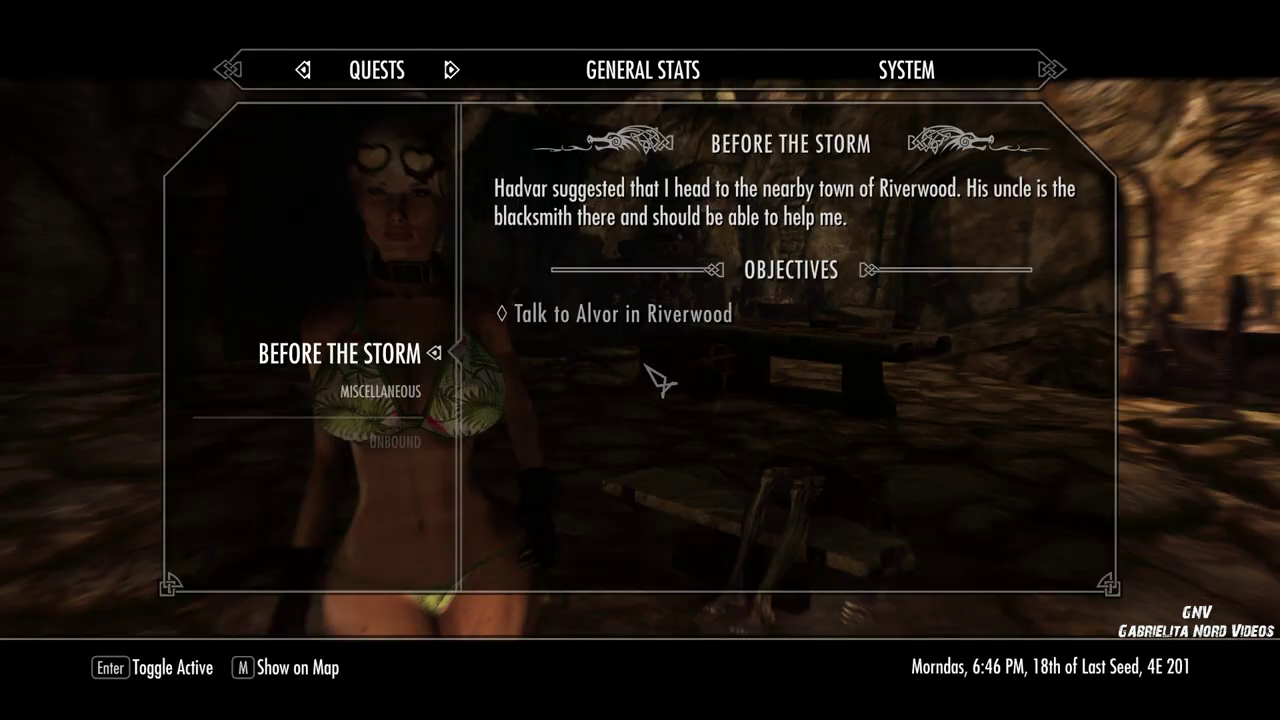
scroll(737, 380, down, 1)
click(916, 72)
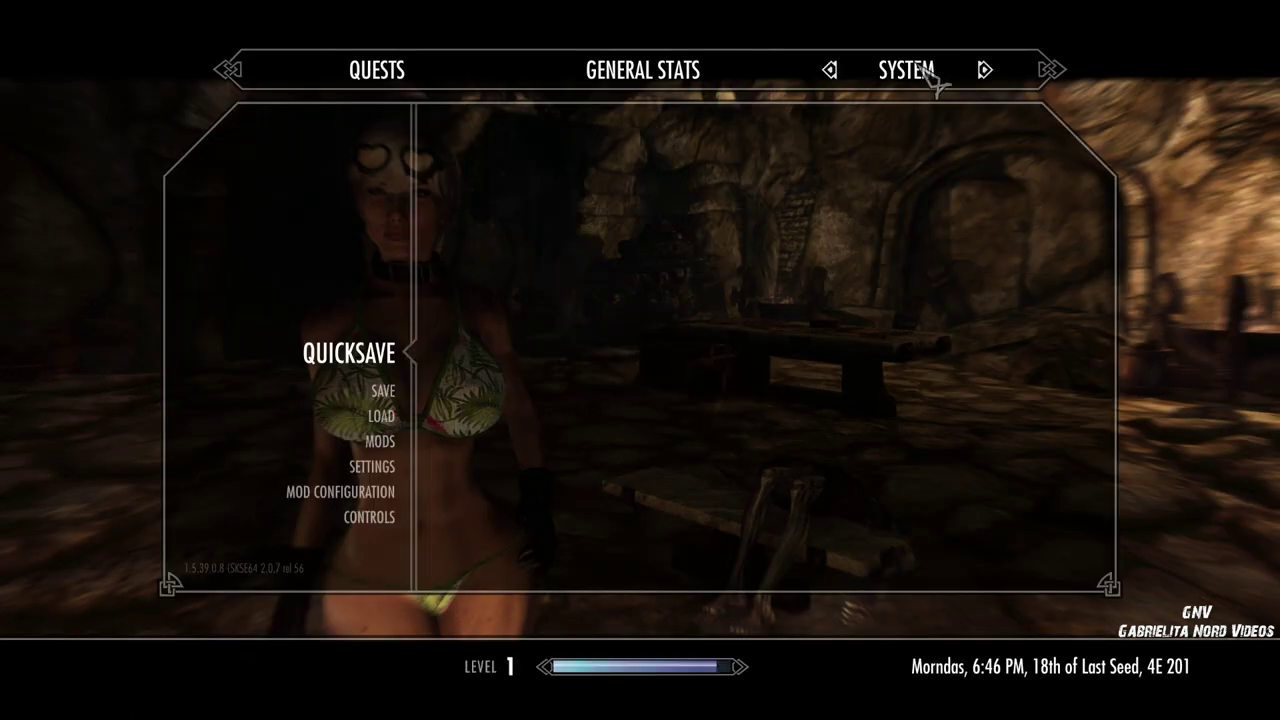
click(385, 395)
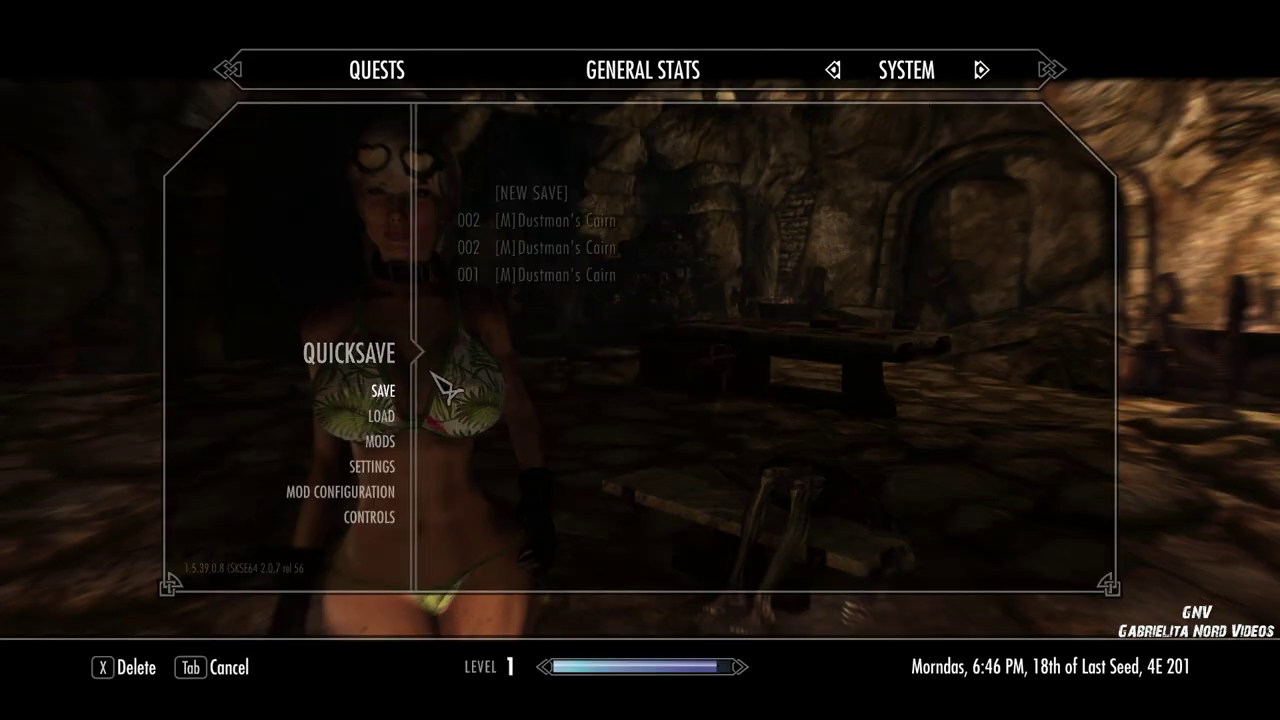
click(560, 209)
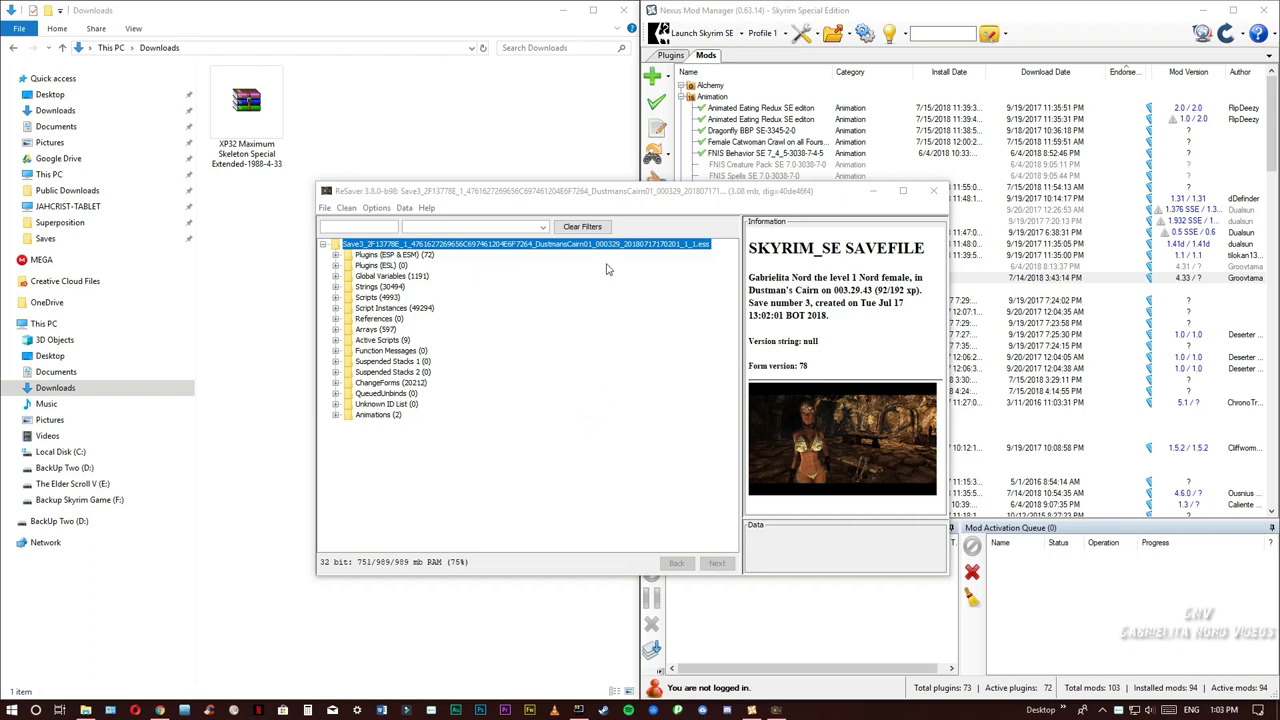
Load the Save3 savegame dated 7/17/2018 1:02 PM in ReSaver to check it, dismiss the load report and close ReSaver
click(606, 196)
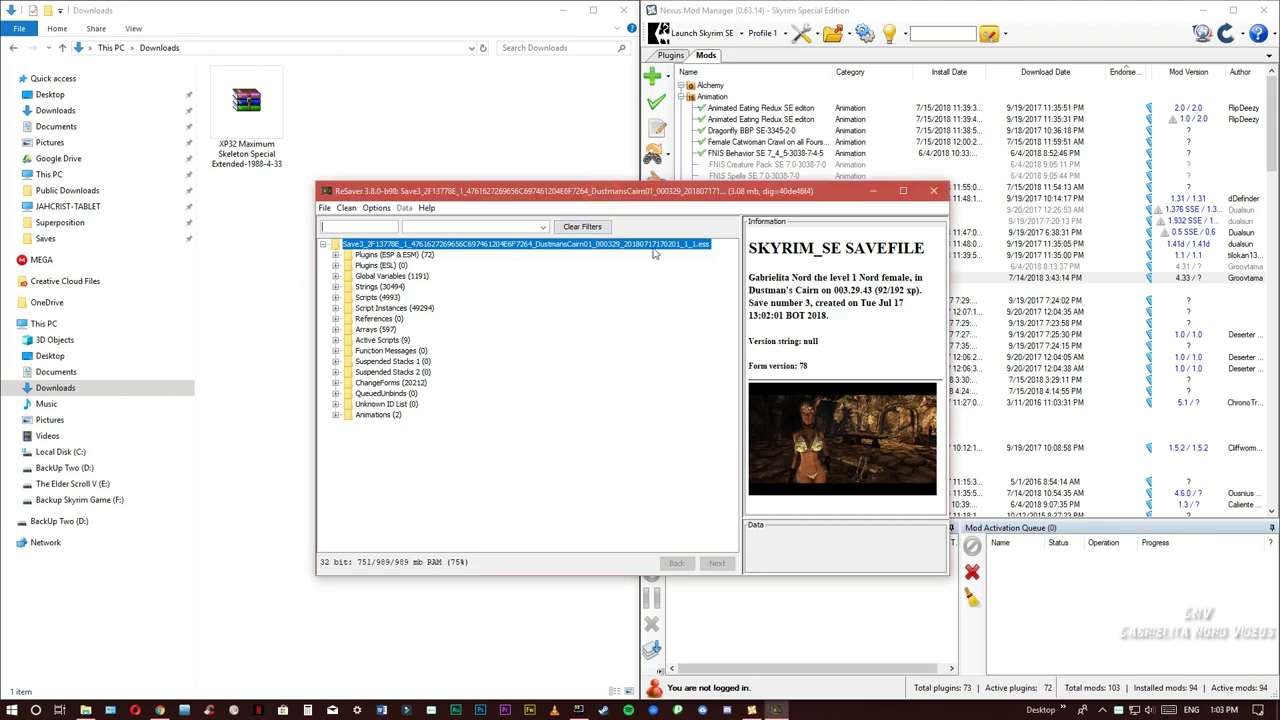
click(325, 209)
click(348, 224)
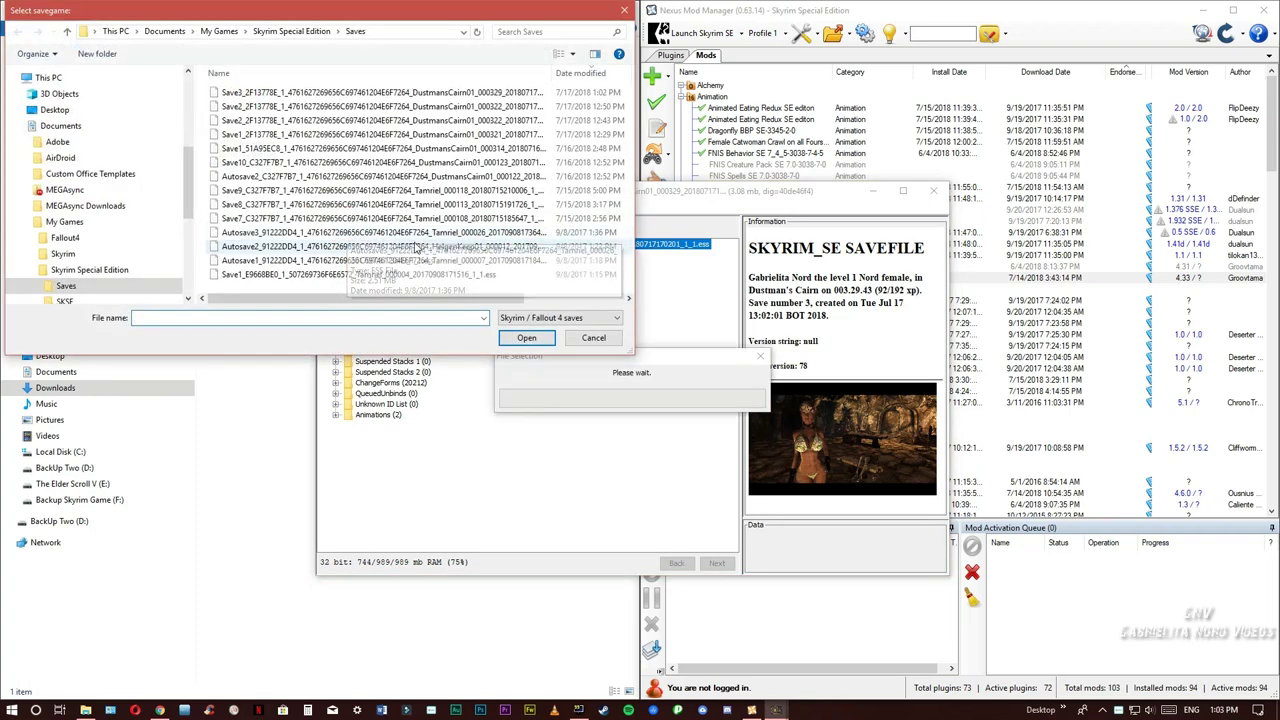
click(466, 94)
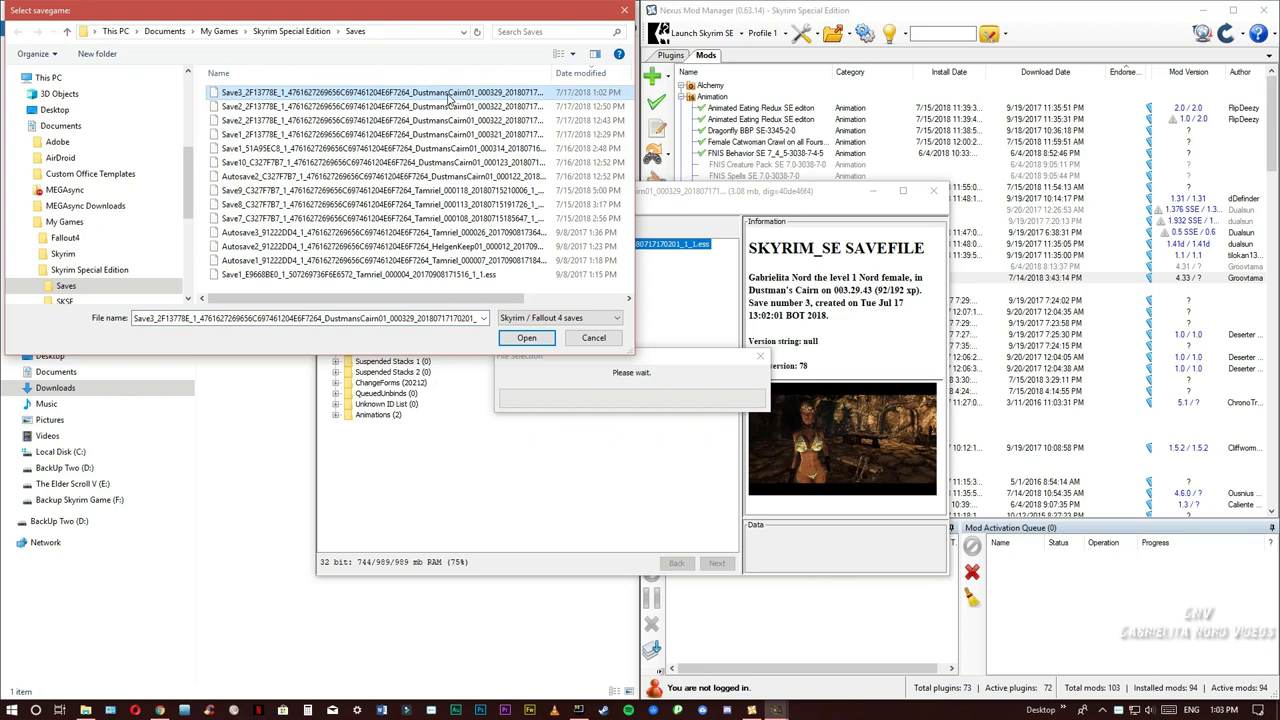
double_click(450, 95)
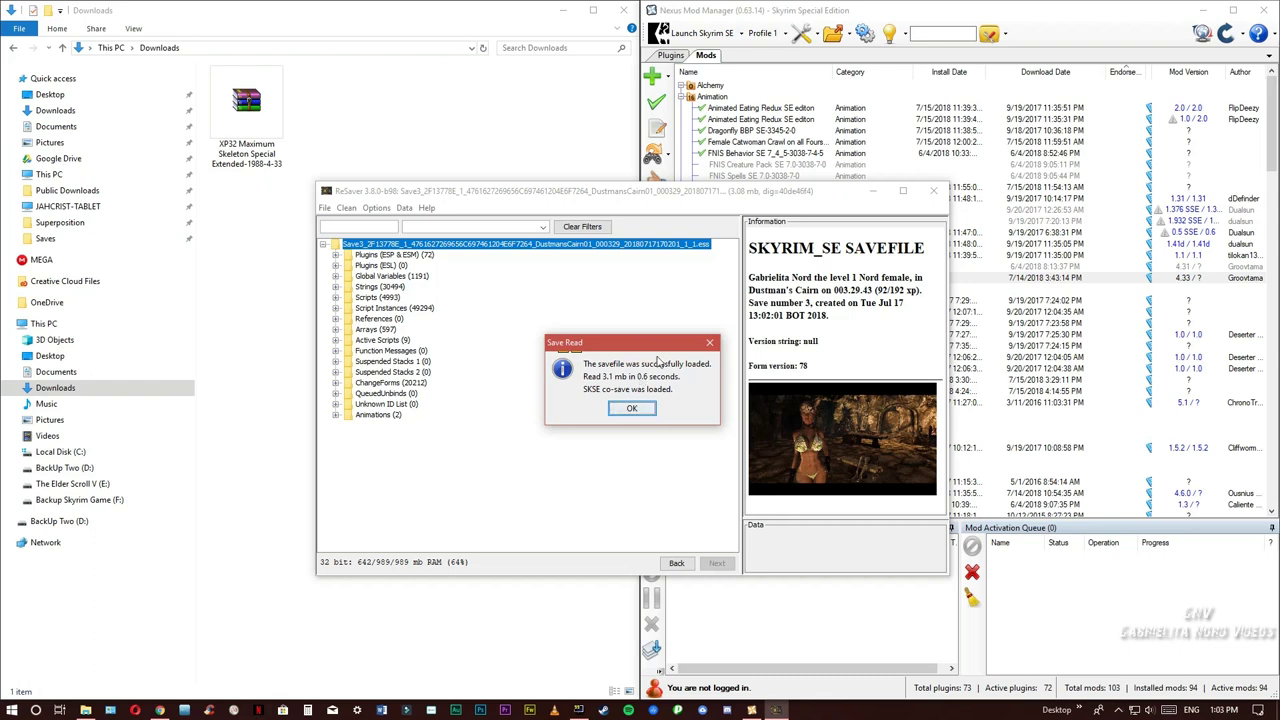
click(636, 409)
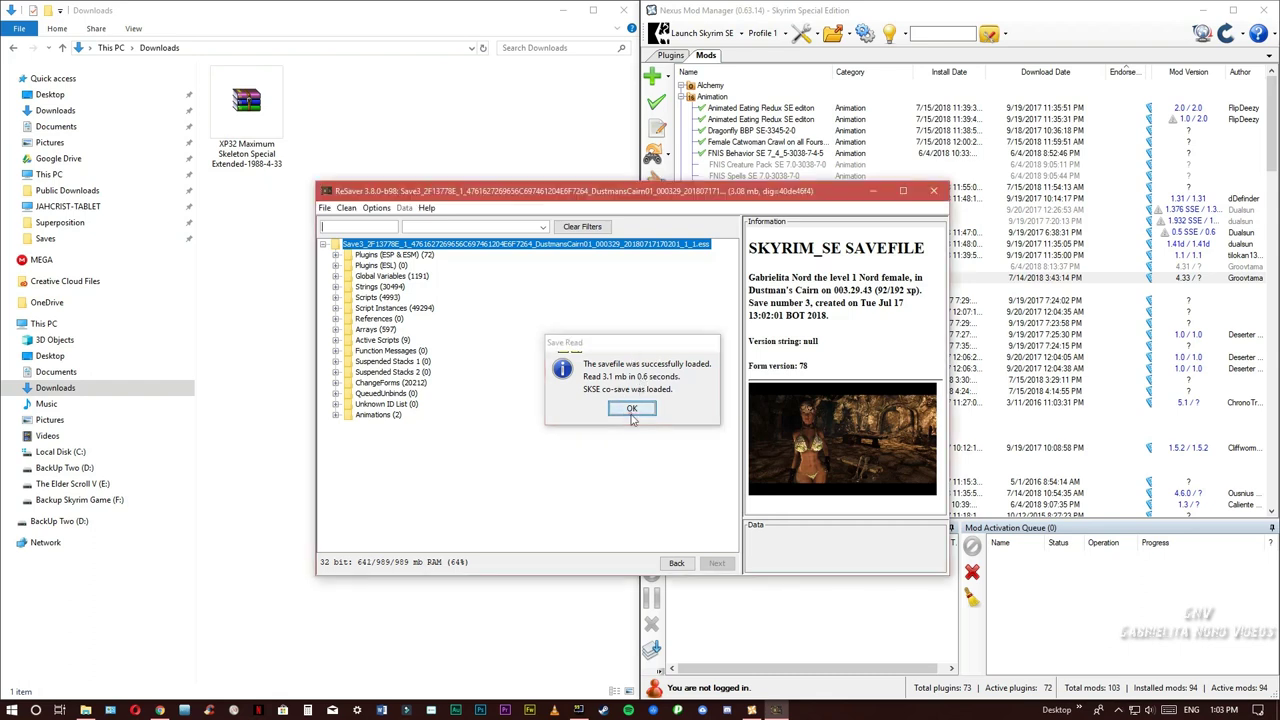
click(933, 190)
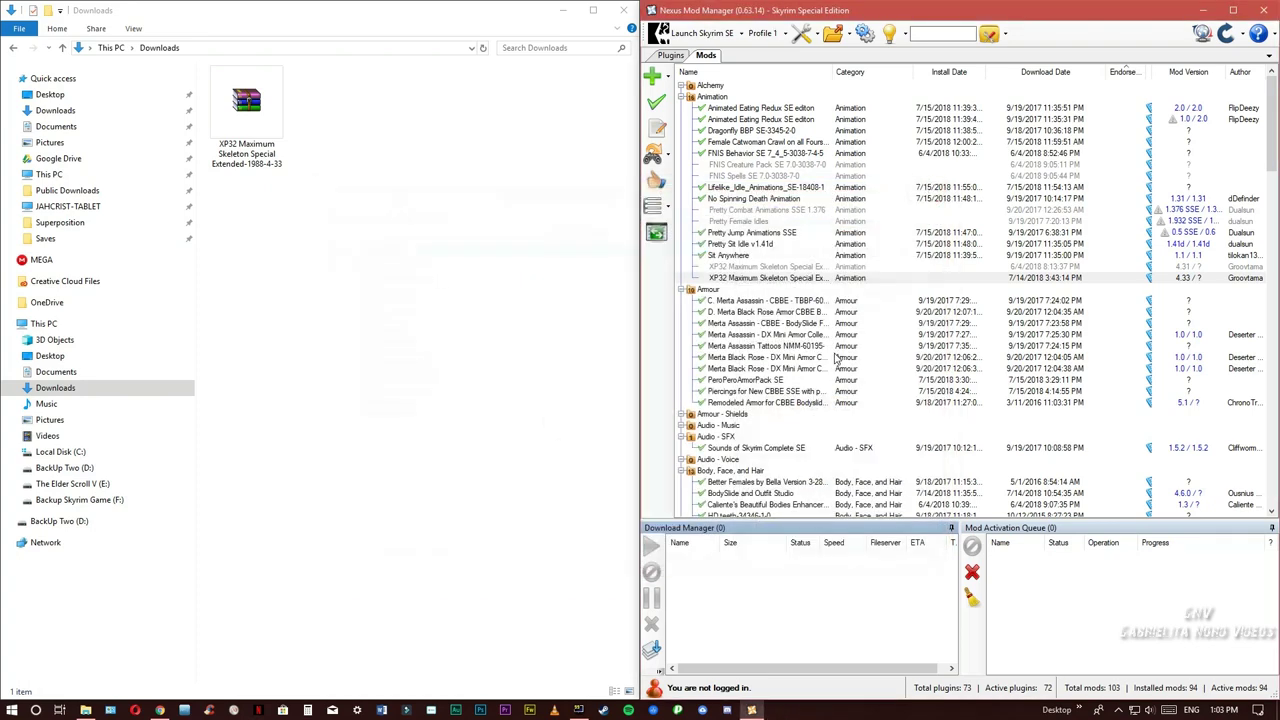
Start installing version 4.33 of the XP32 Maximum Skeleton Special Extended mod in Nexus Mod Manager
click(791, 267)
click(793, 279)
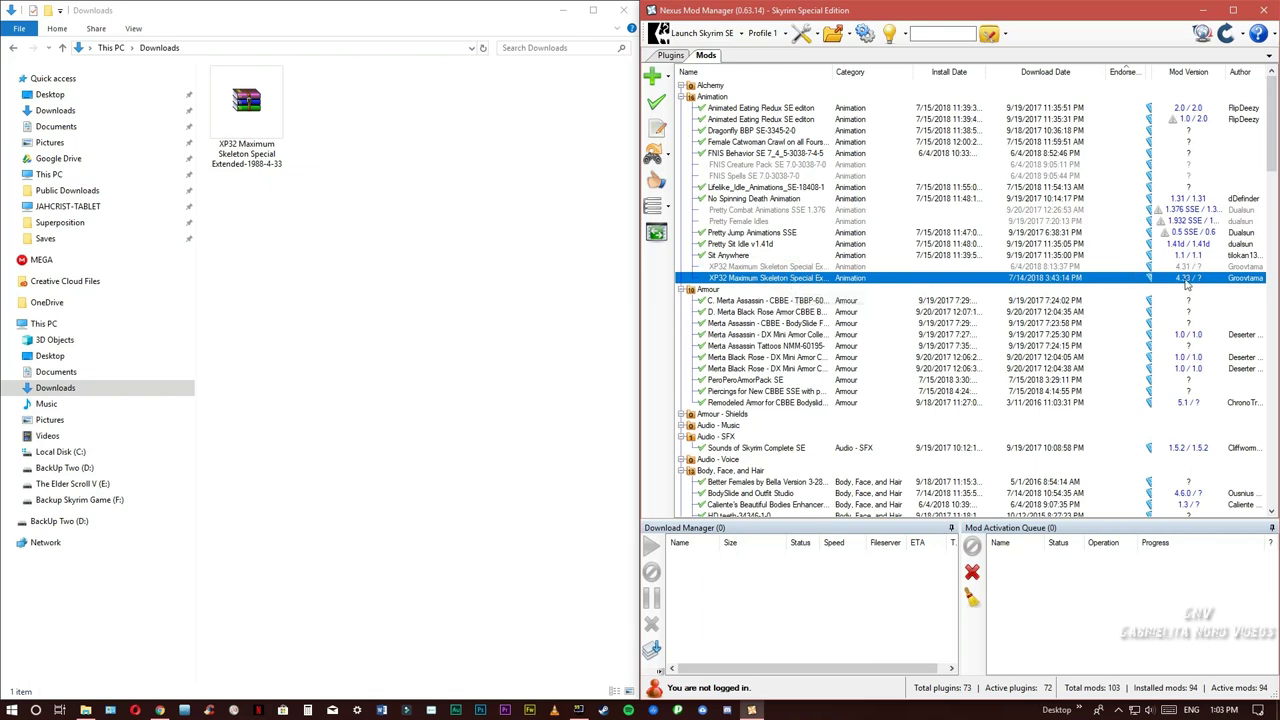
click(656, 104)
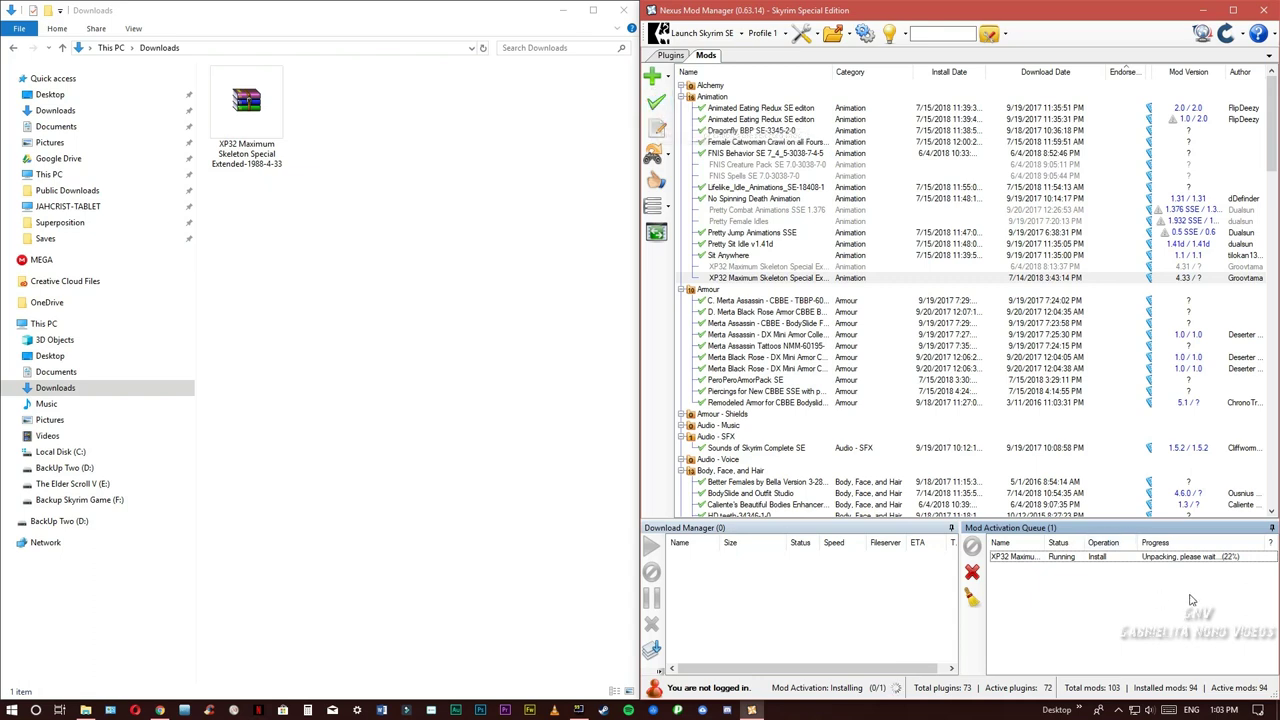
click(1189, 558)
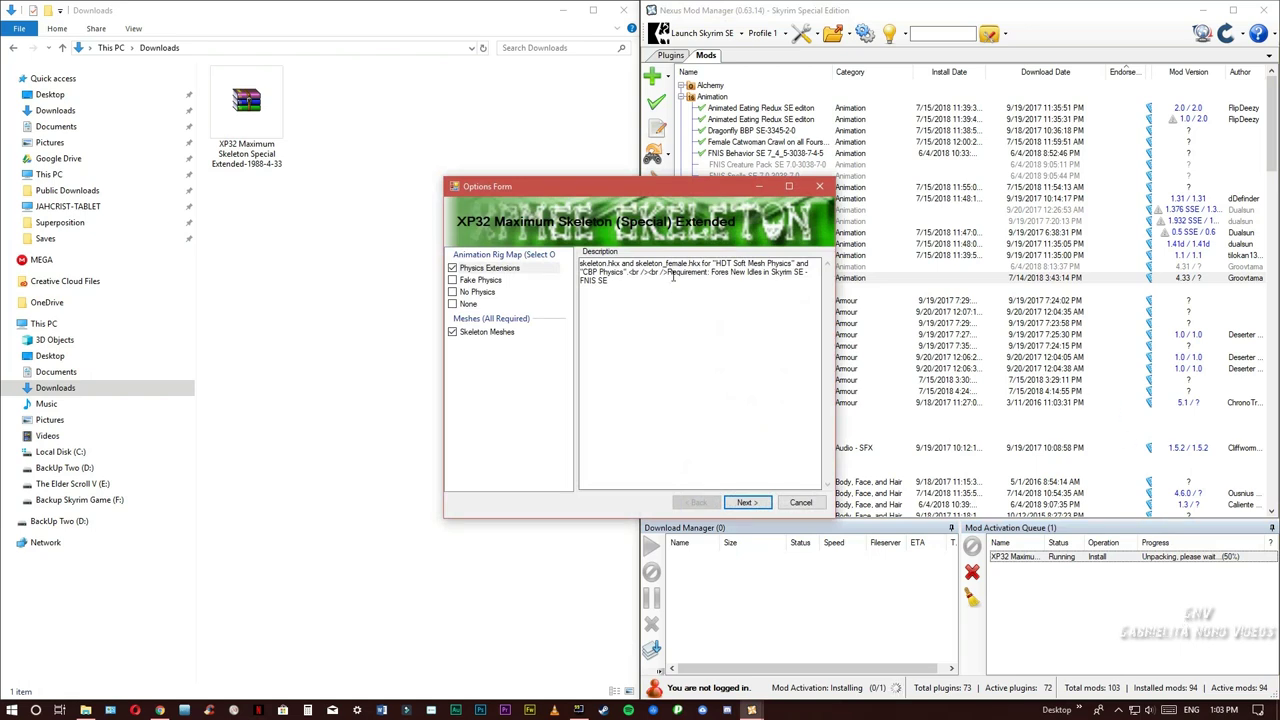
Enlarge the skeleton installer's options form and accept Physics Extensions as the animation rig map with Skeleton Meshes
drag(701, 192, 684, 213)
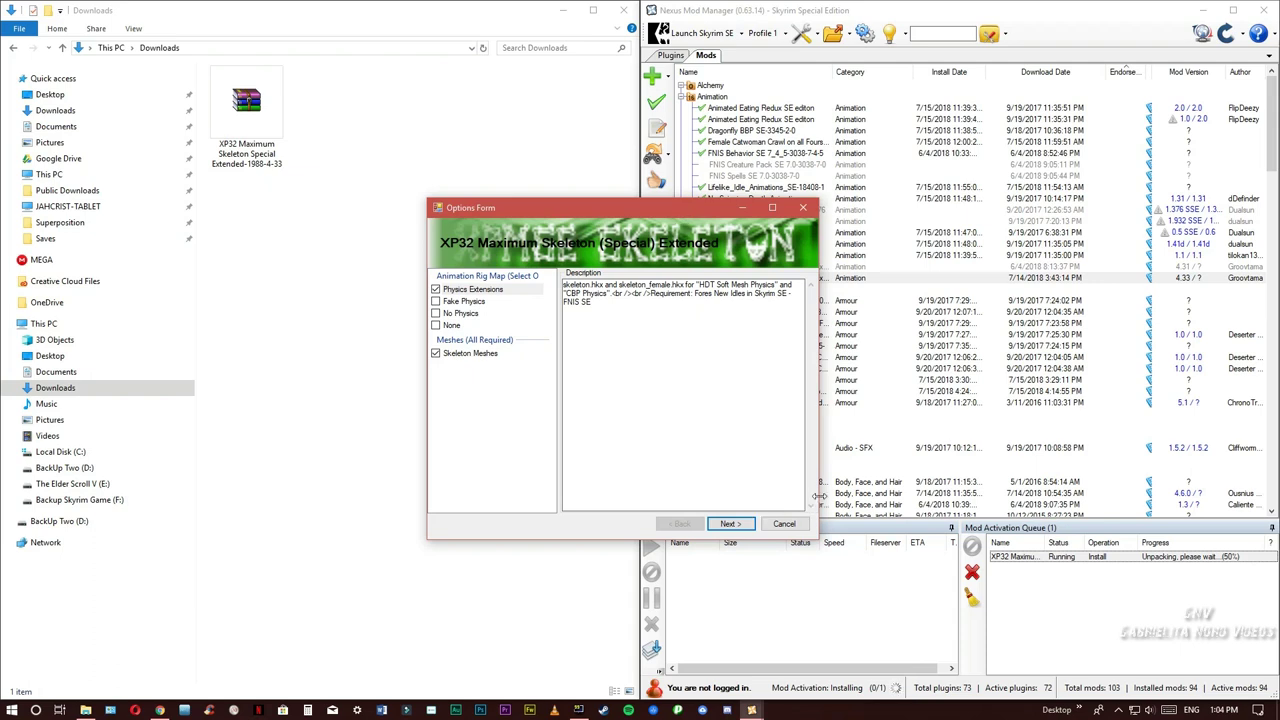
drag(818, 497, 971, 603)
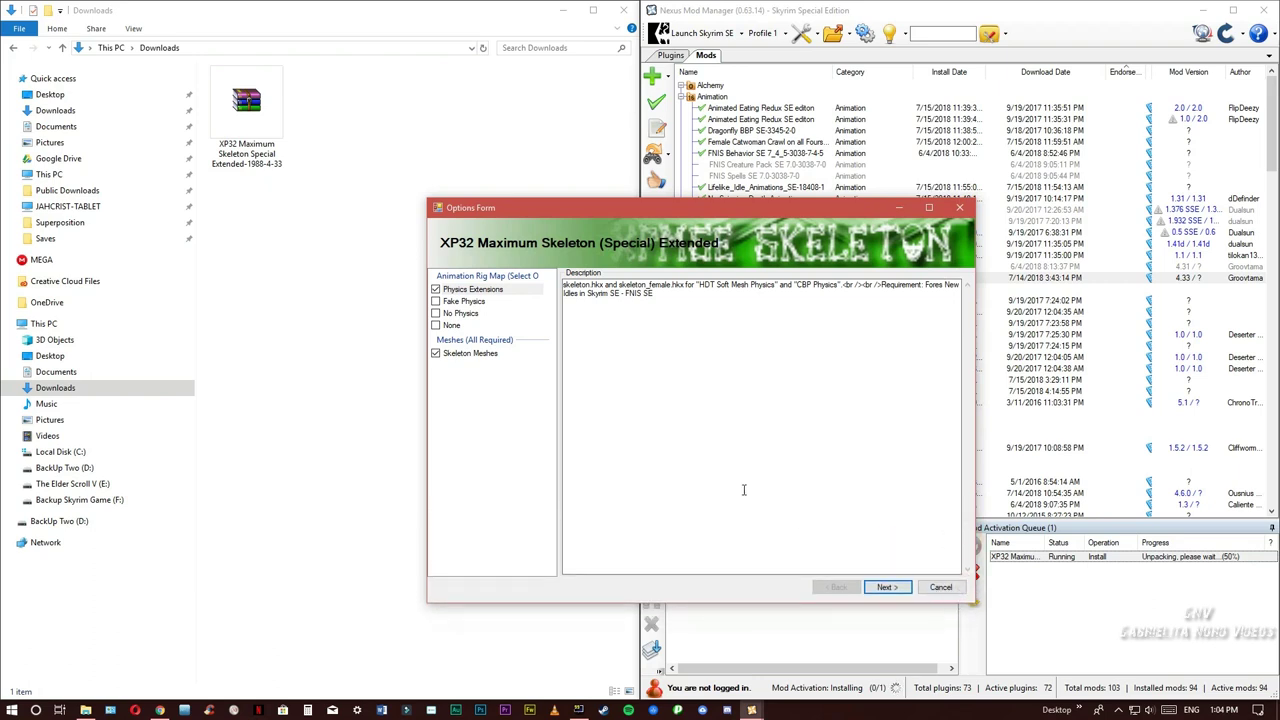
click(495, 290)
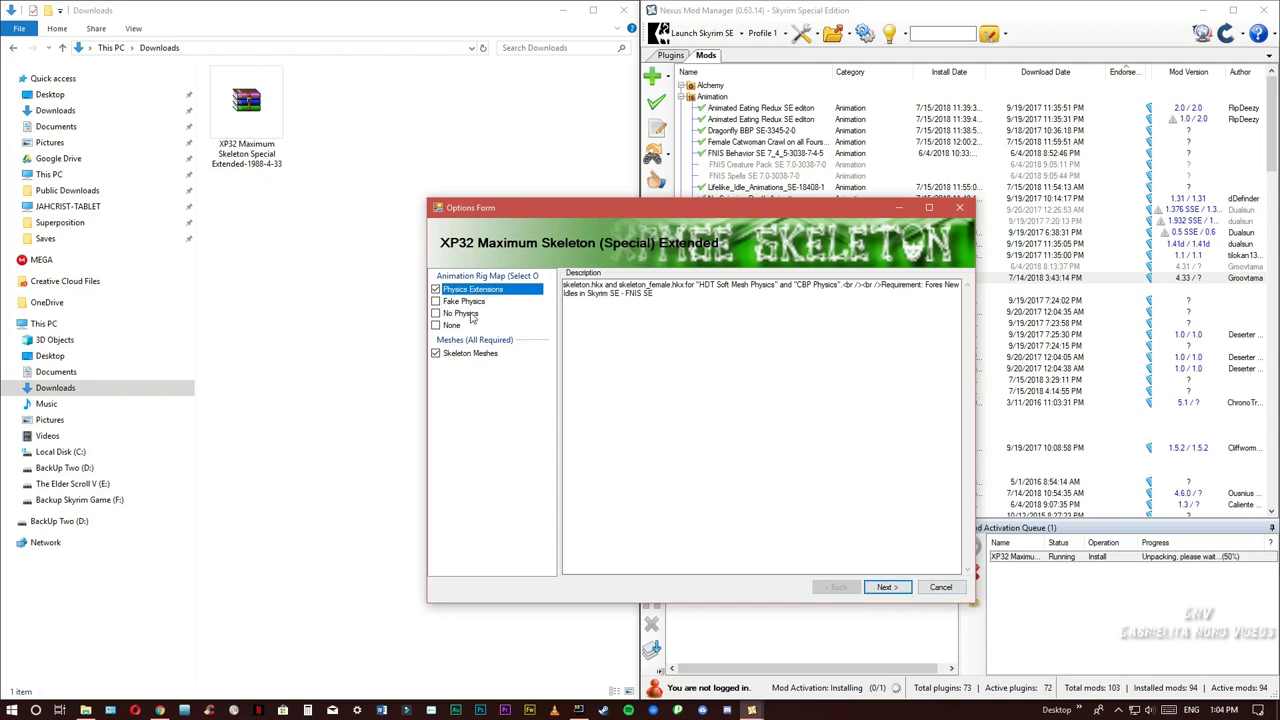
click(885, 588)
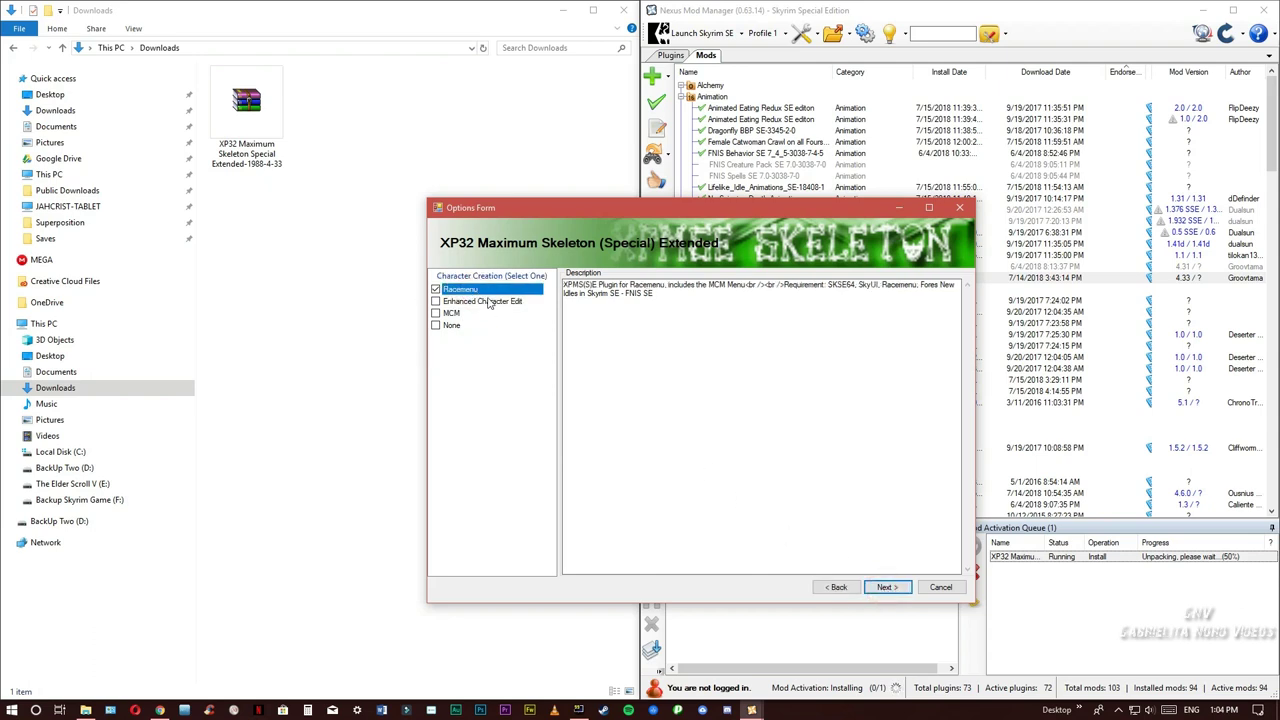
Compare the character creation options with Enhanced Character Edit and accept Racemenu
click(488, 302)
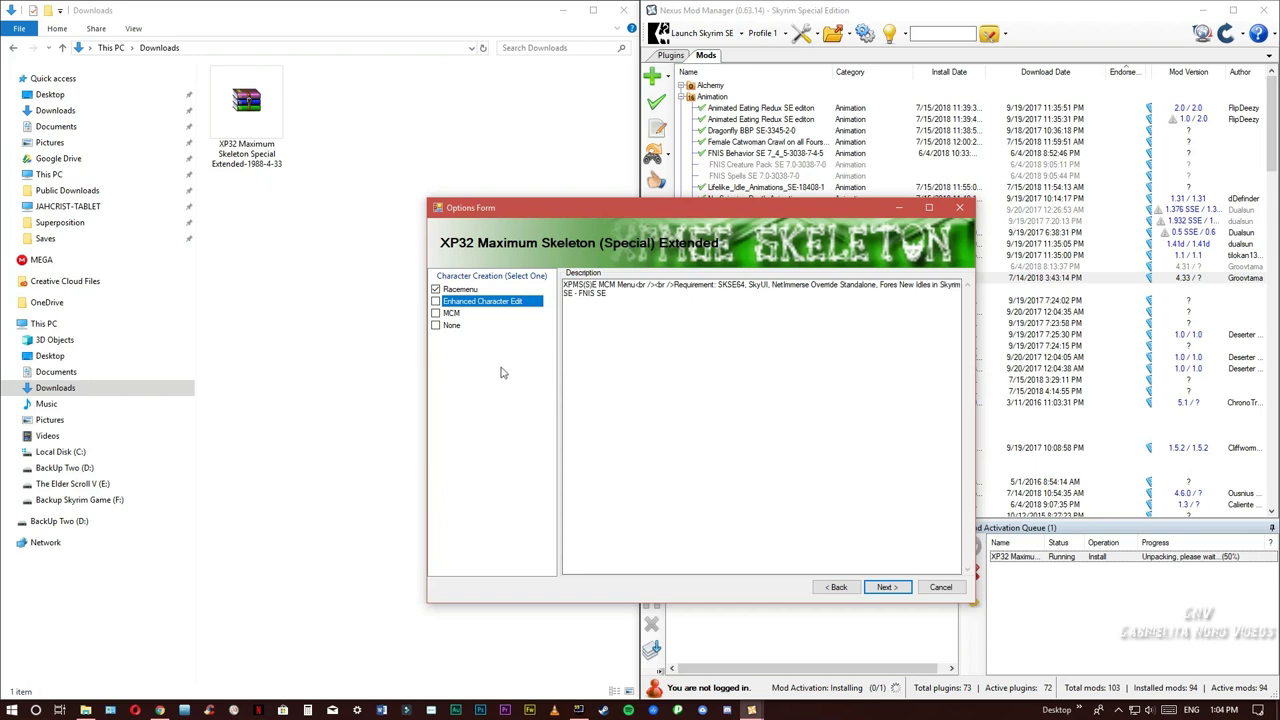
click(470, 290)
click(897, 590)
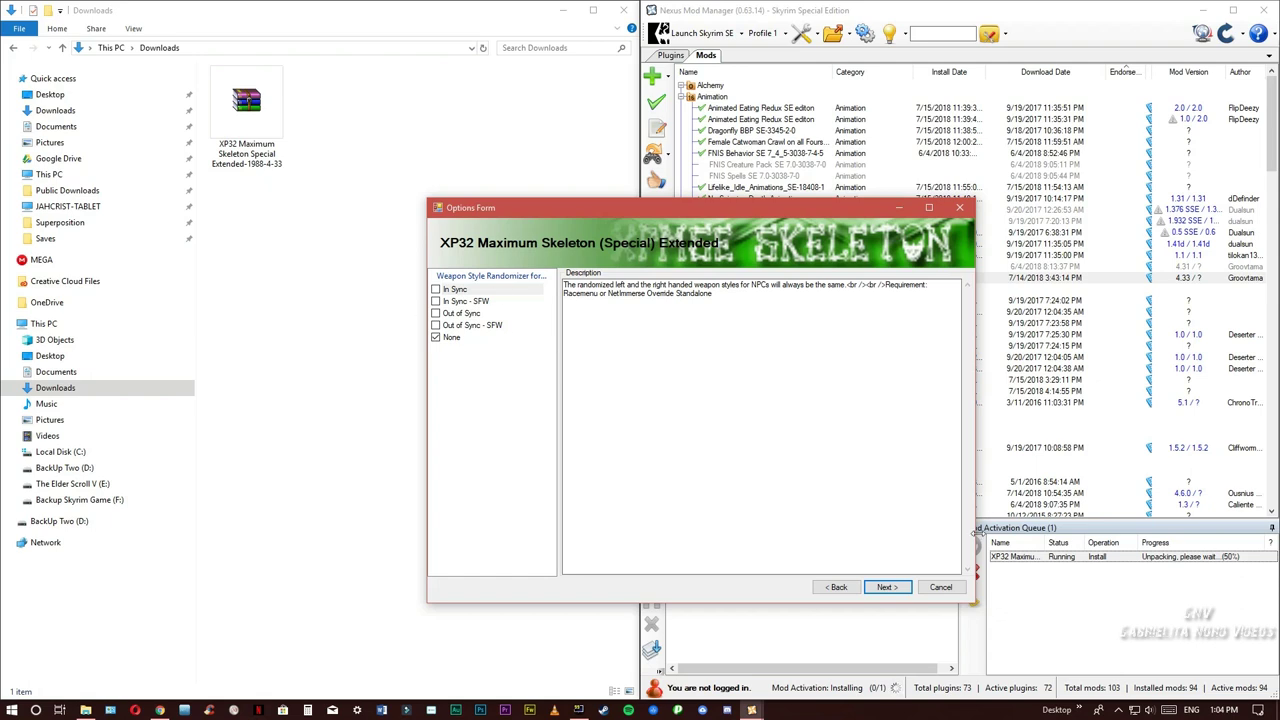
Accept None for the weapon style randomizer and skip all optional combat, first-person and mounted animation replacements
click(887, 587)
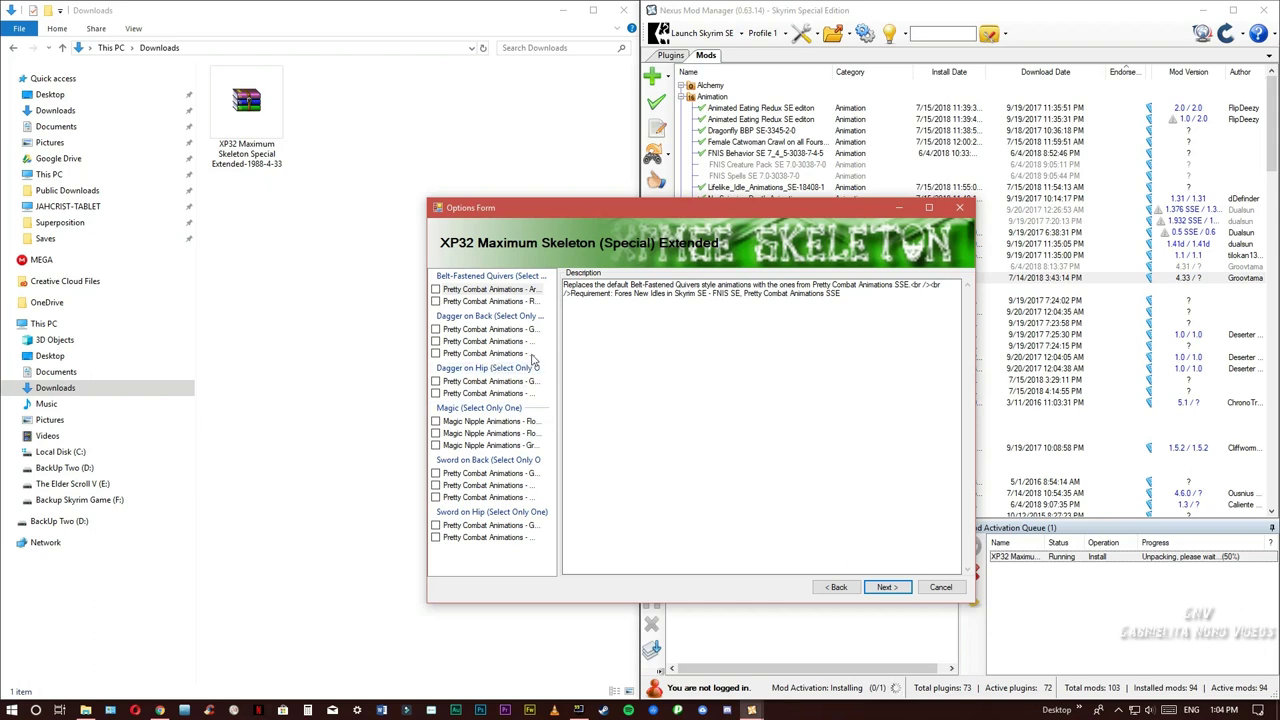
click(883, 588)
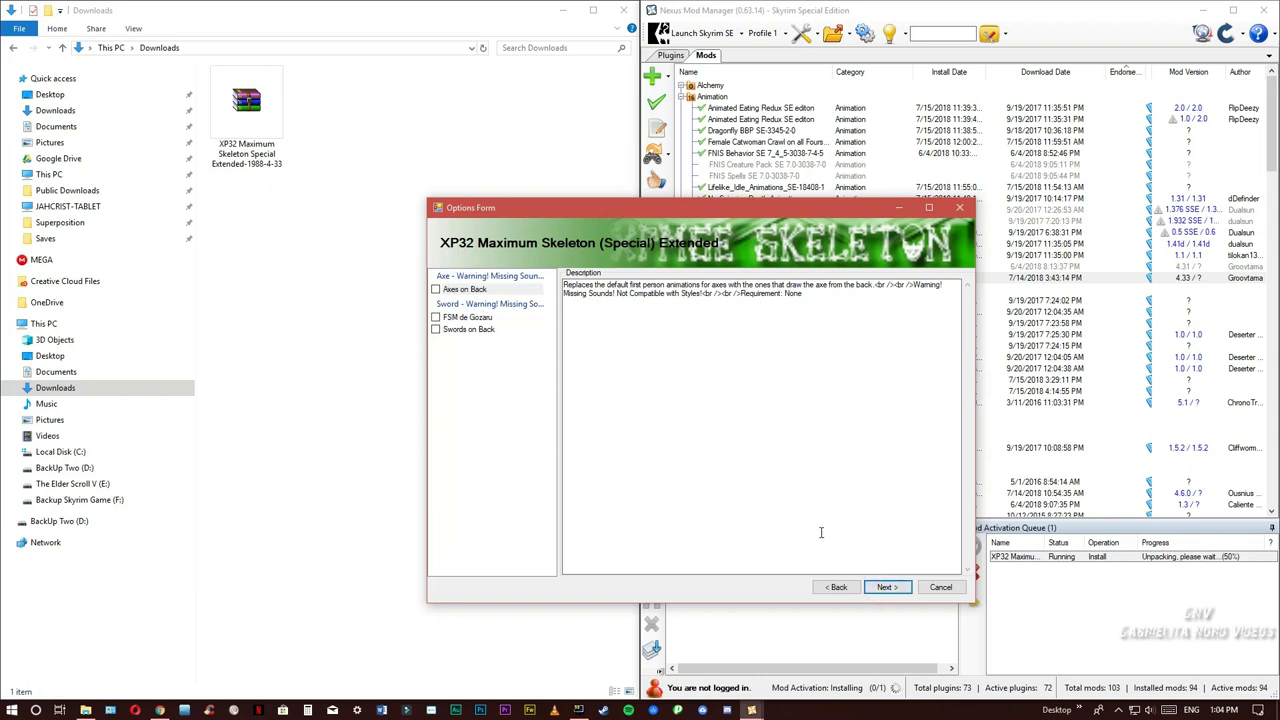
click(888, 588)
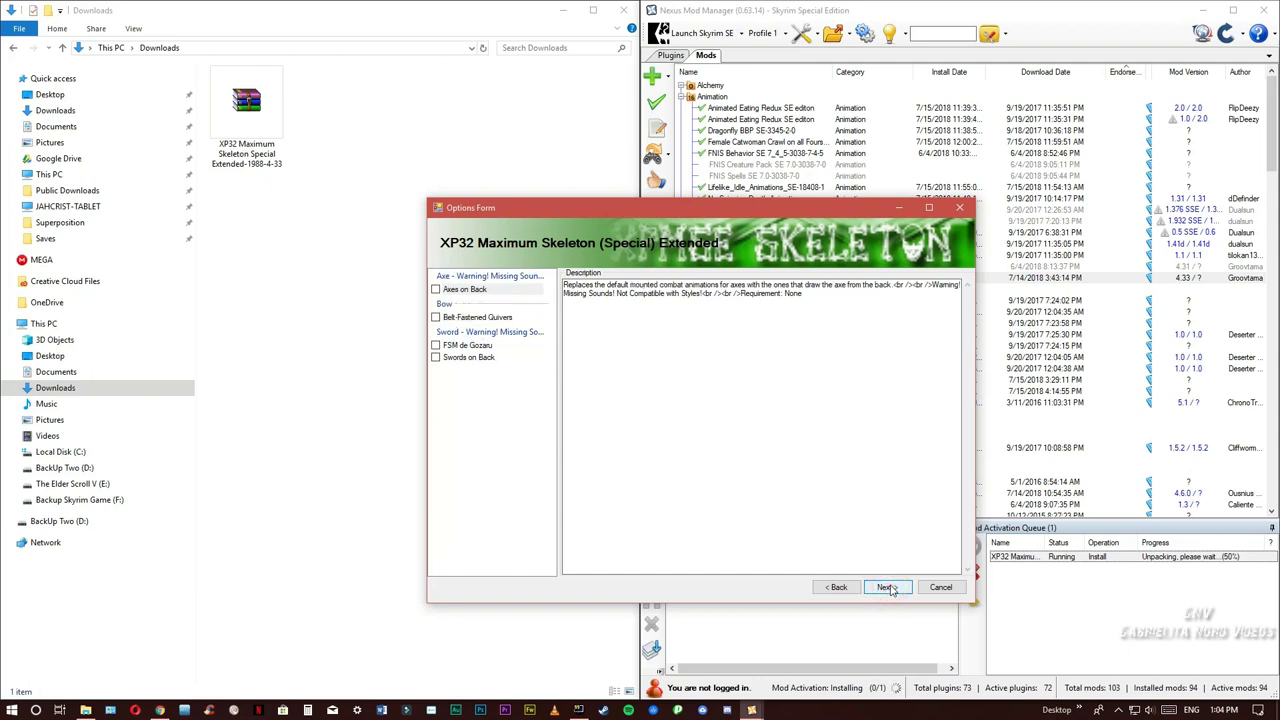
click(886, 588)
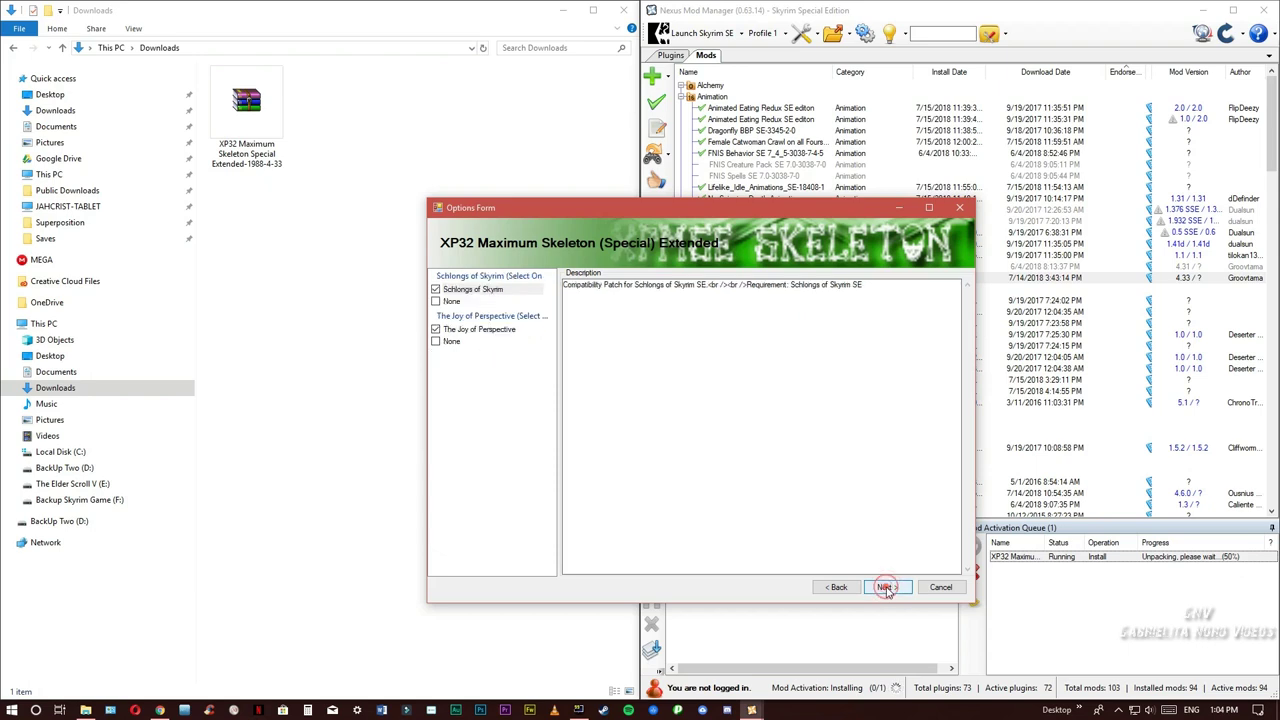
Keep the Schlongs of Skyrim compatibility patch and choose None for The Joy of Perspective and Deadly Mutilation
click(497, 292)
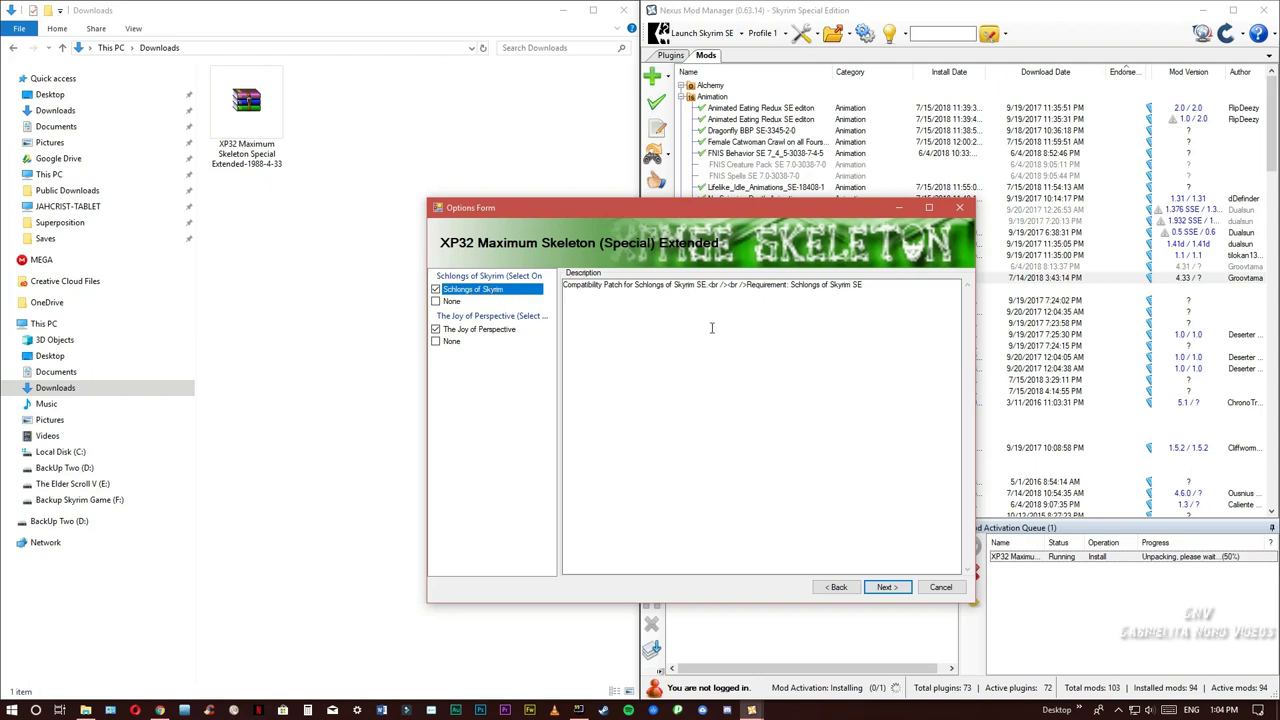
click(488, 331)
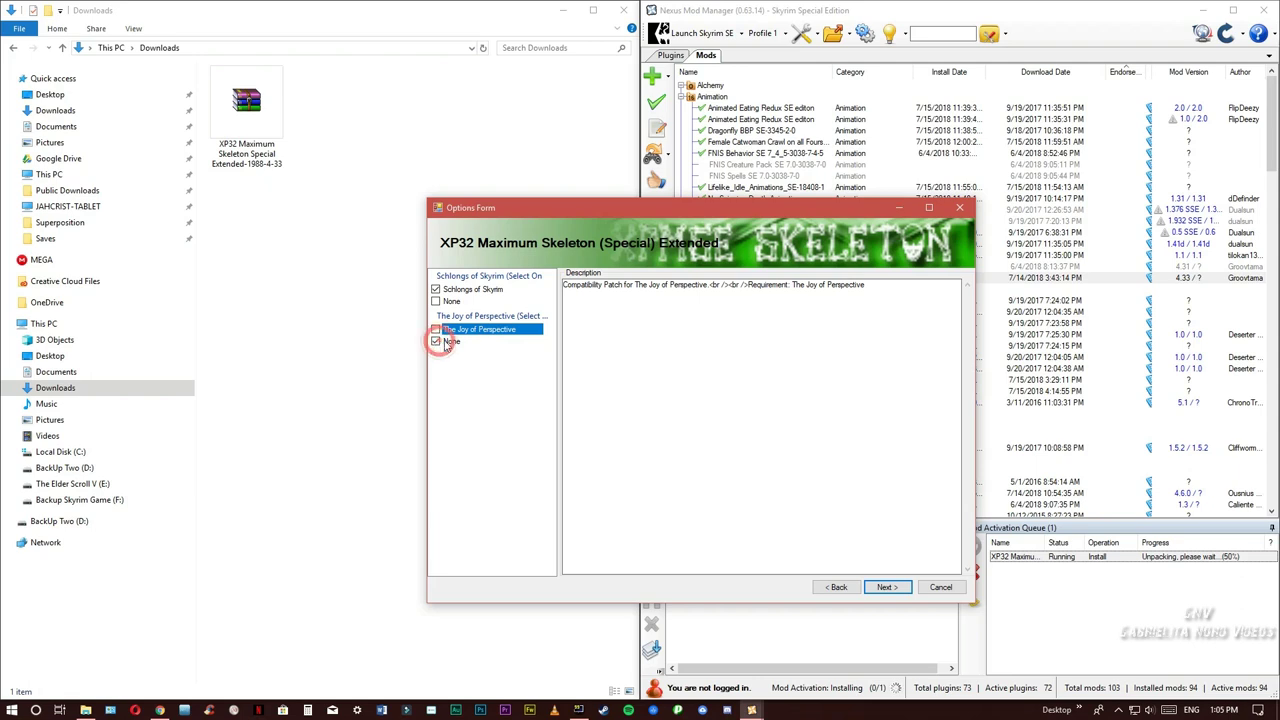
click(436, 341)
click(886, 587)
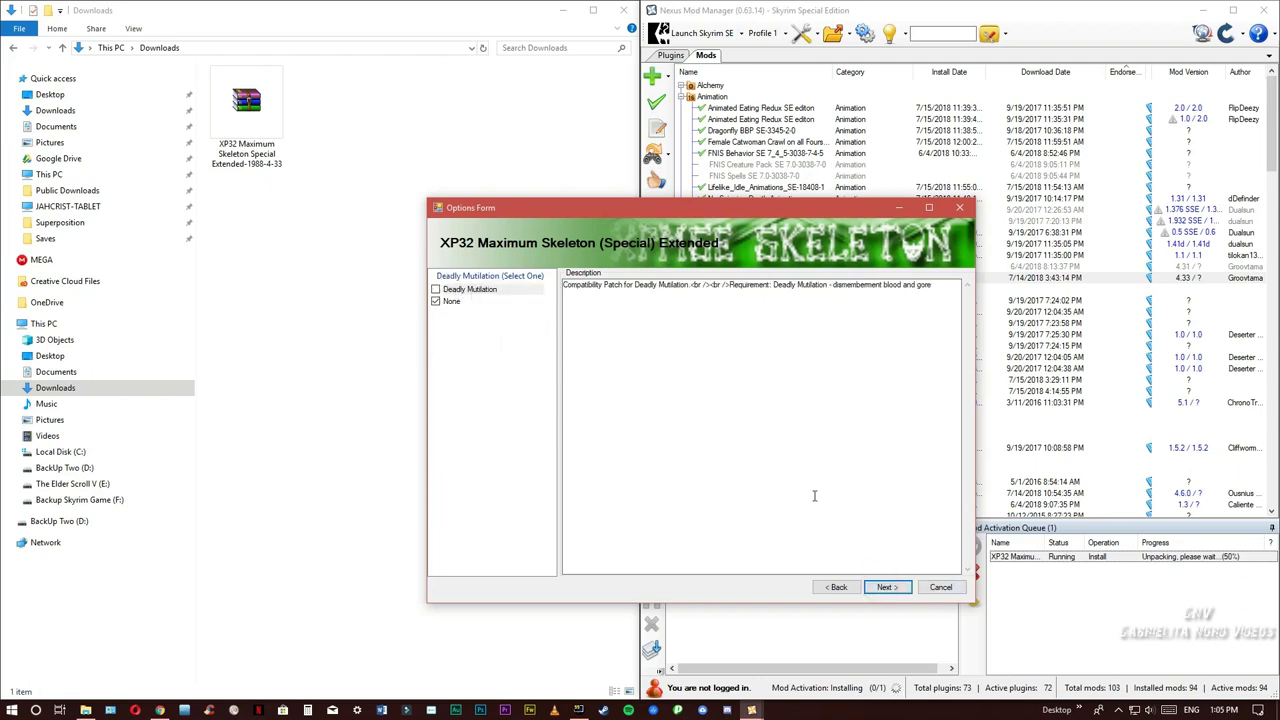
click(886, 587)
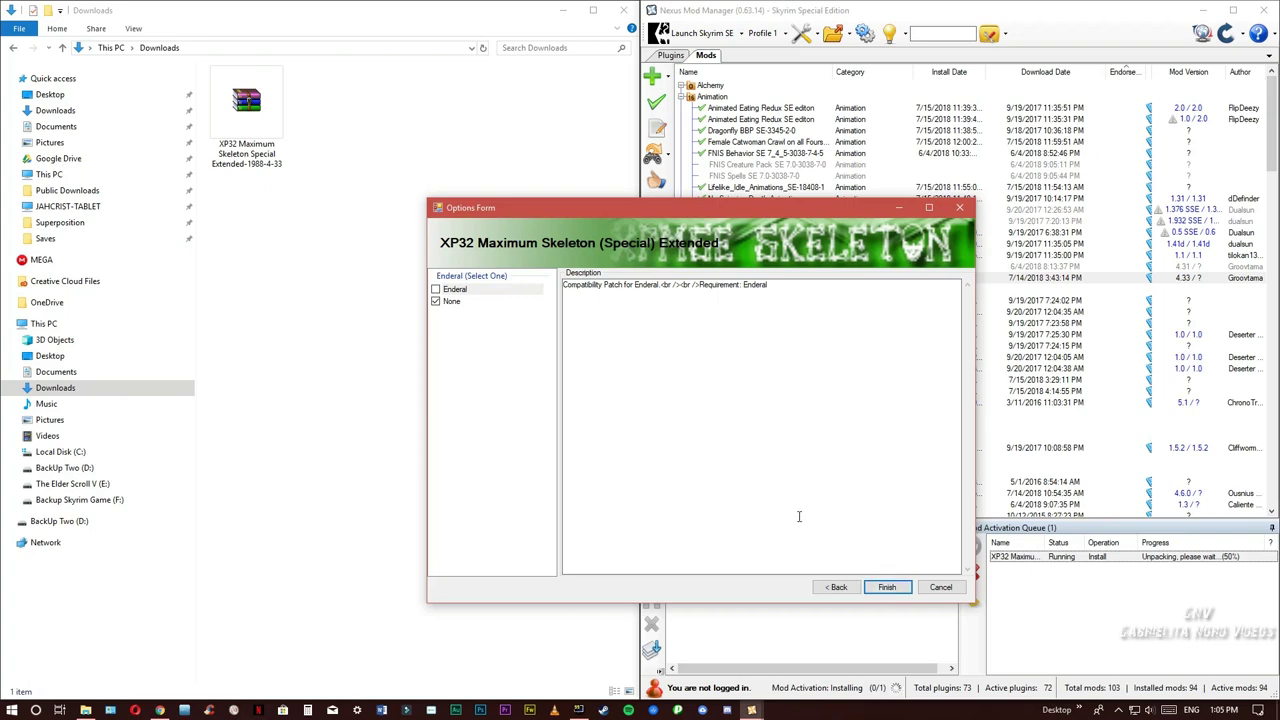
Finish the installation without the Enderal patch, overwriting all conflicting files, and clear the completed entry from the mod activation queue
click(887, 587)
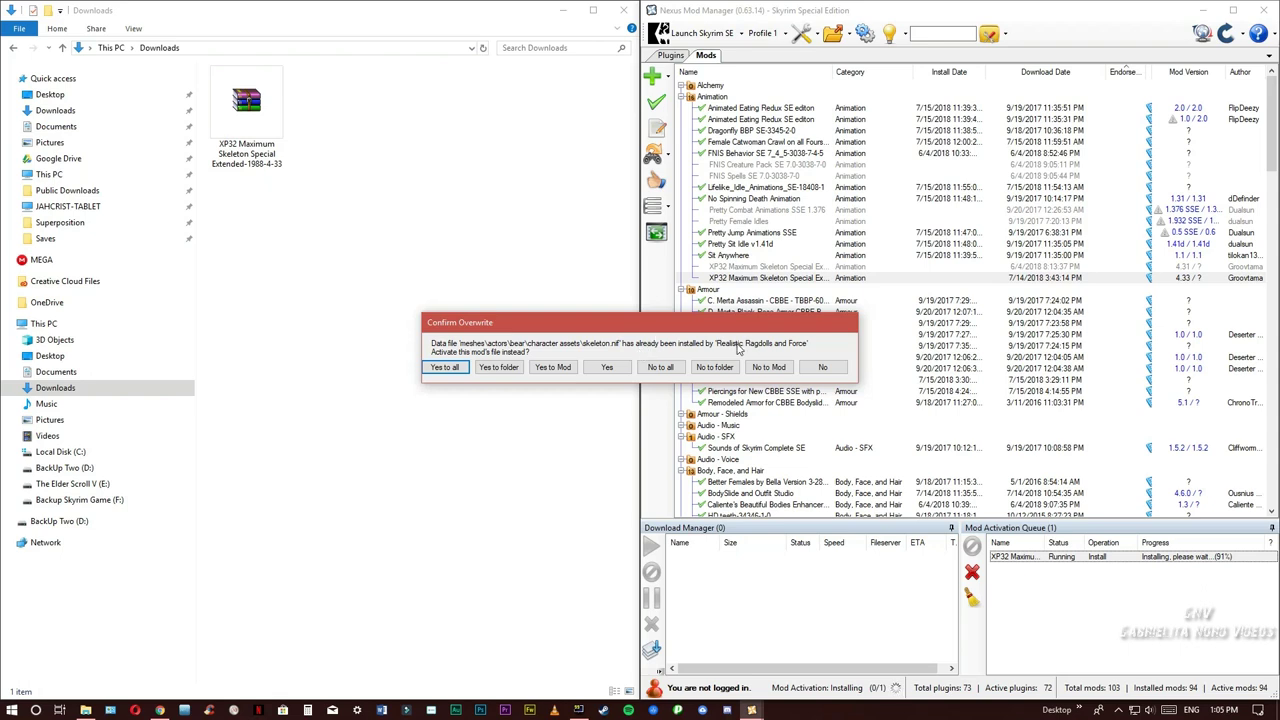
click(444, 367)
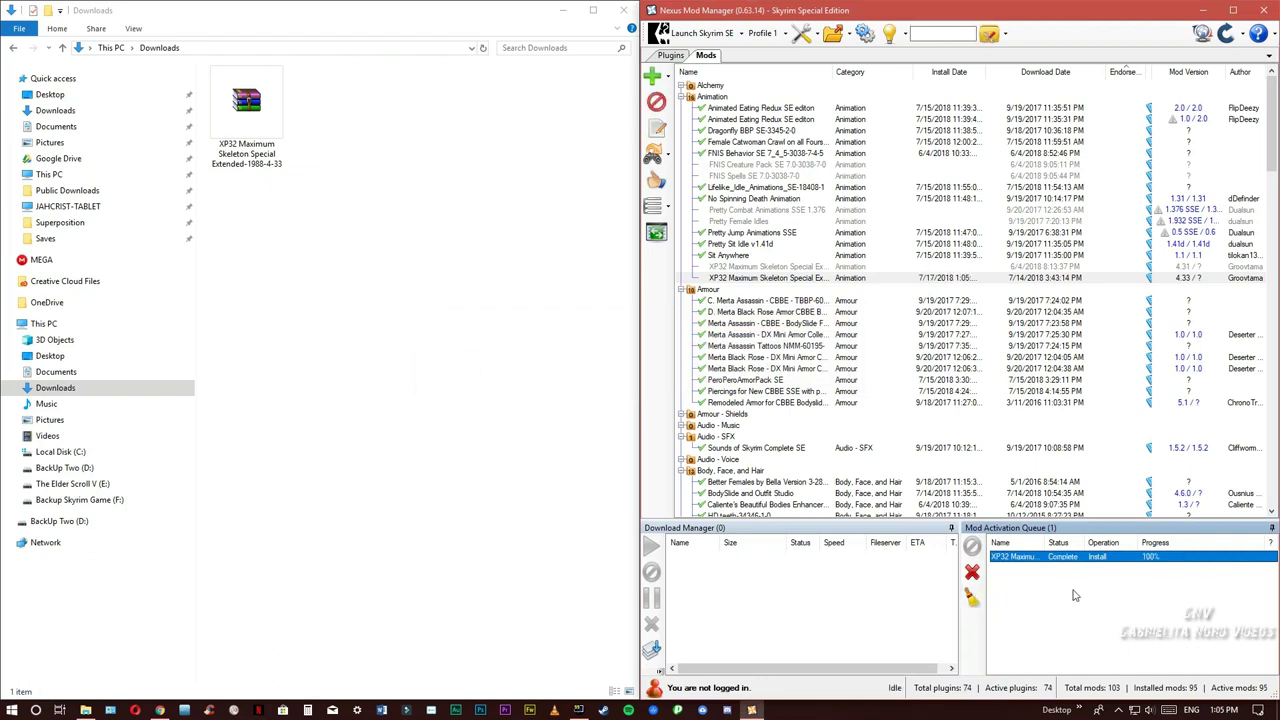
click(972, 598)
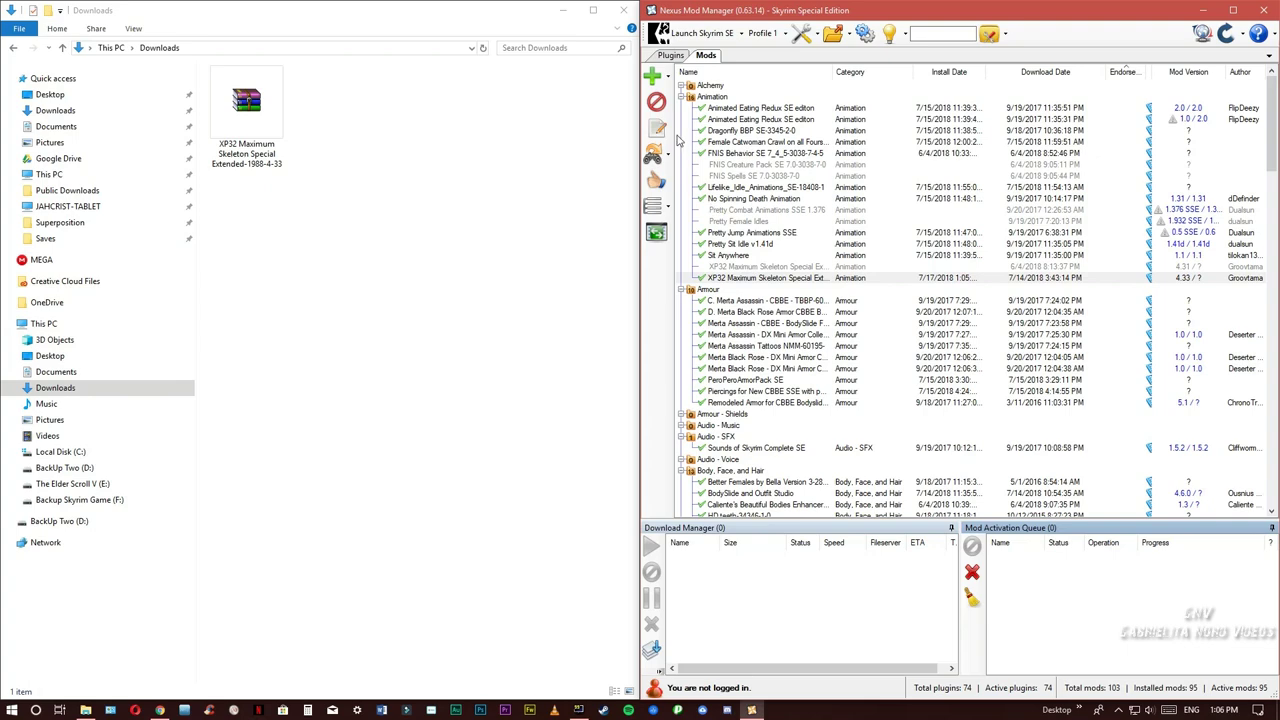
Check the end of the plugin load order for XPMSE.esp
click(680, 57)
scroll(855, 330, down, 1)
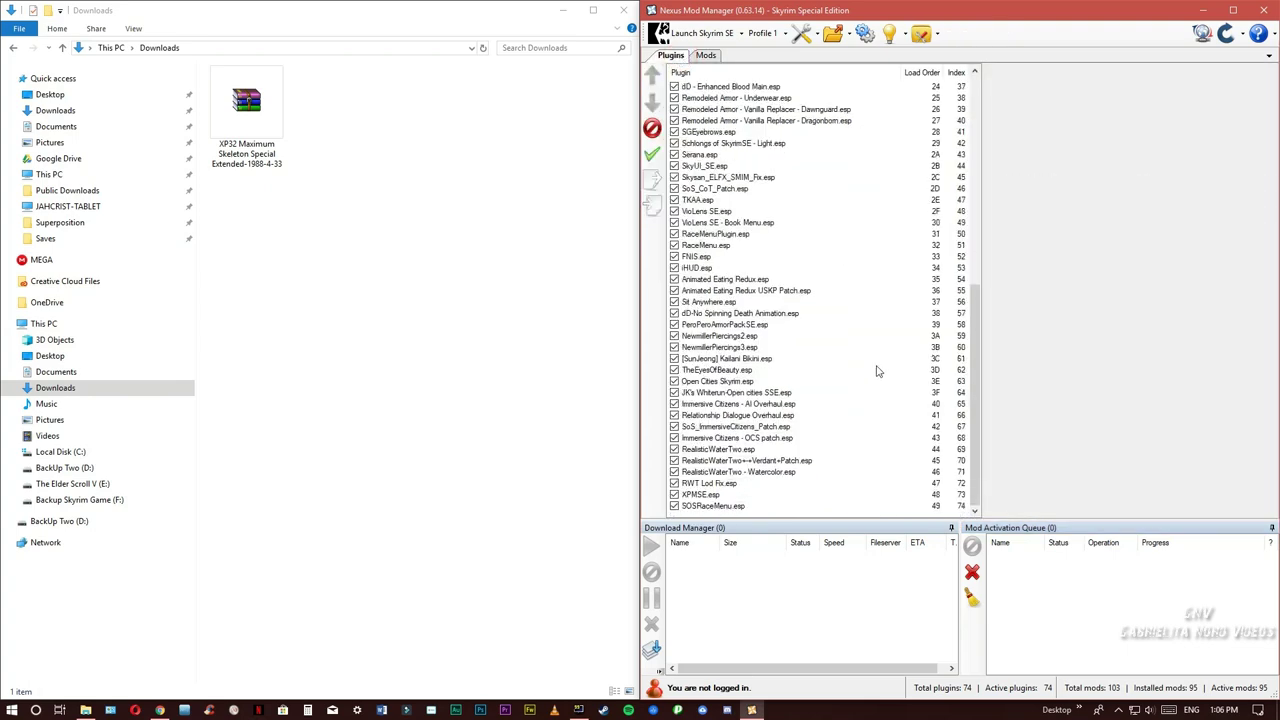
Launch LOOT from the mod manager and switch its active game to TES V: Skyrim Special Edition
click(921, 33)
click(934, 90)
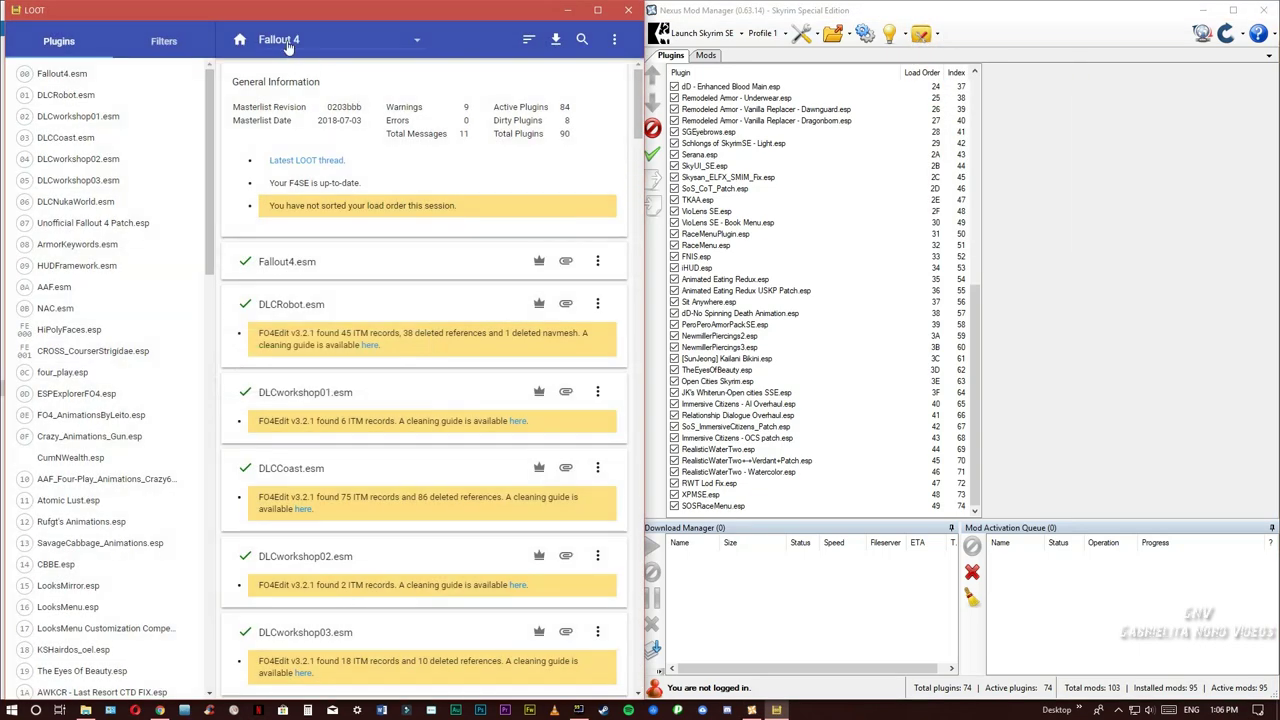
click(288, 41)
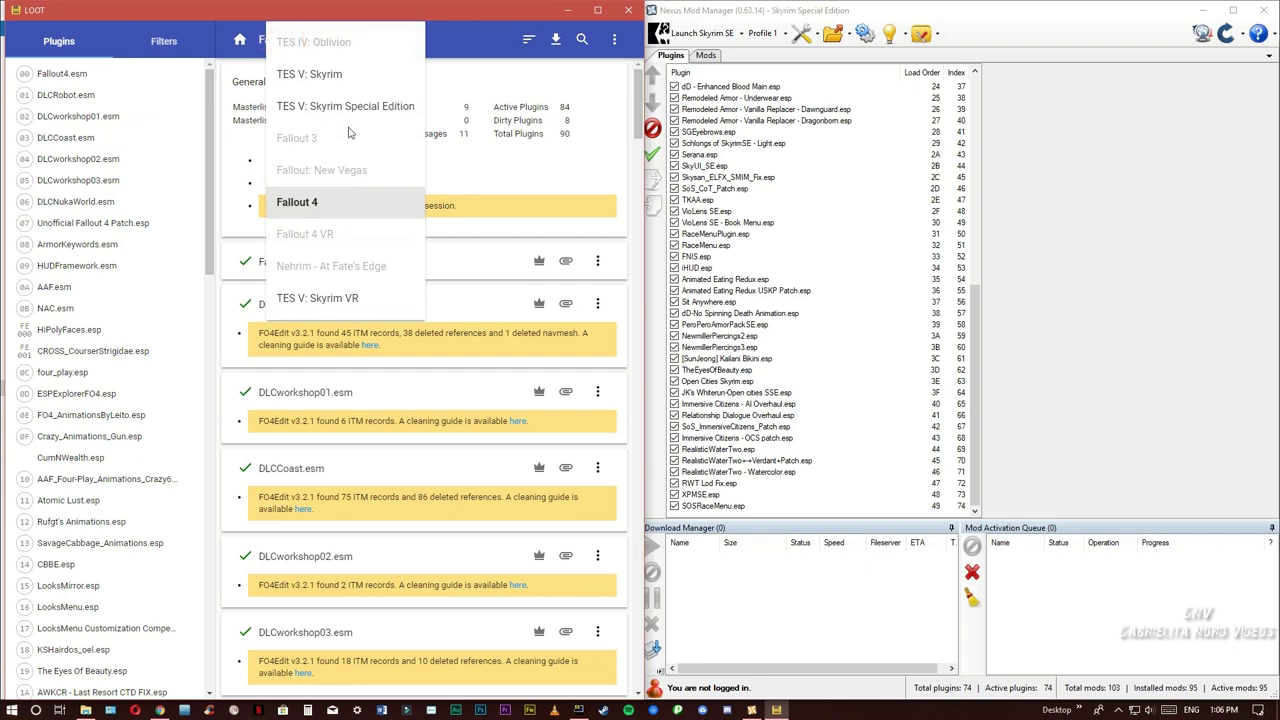
click(349, 106)
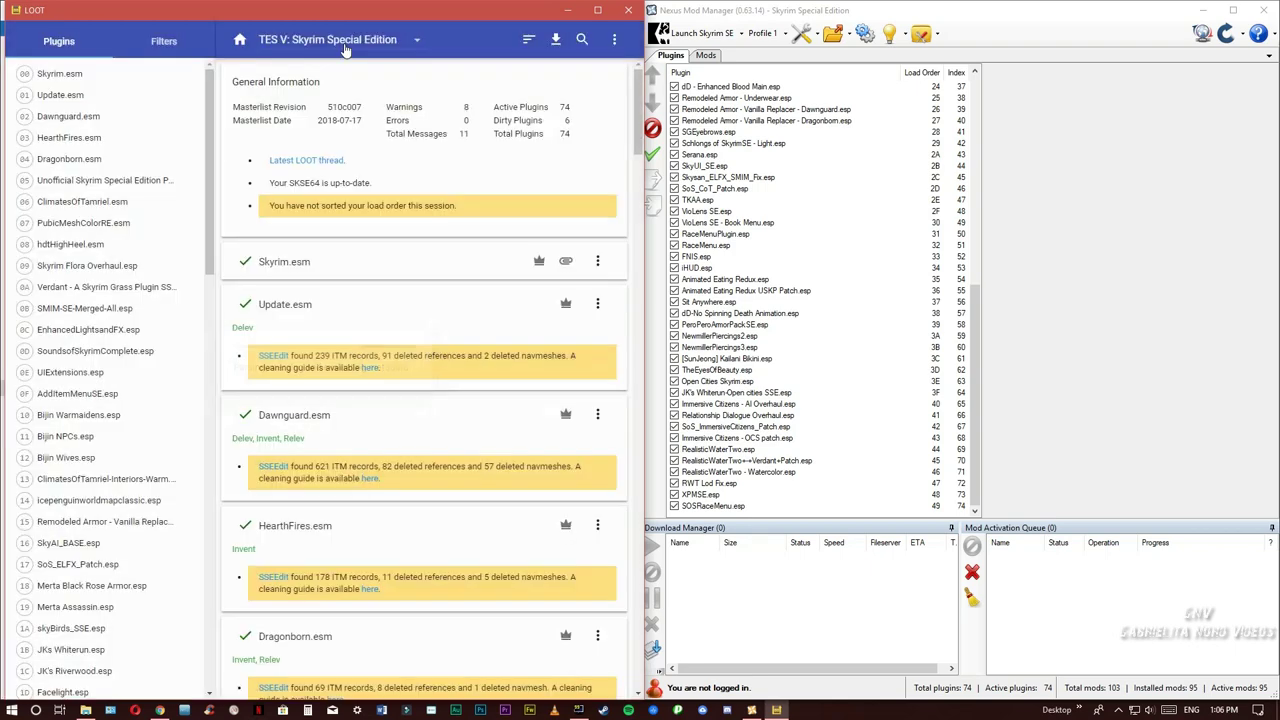
click(344, 45)
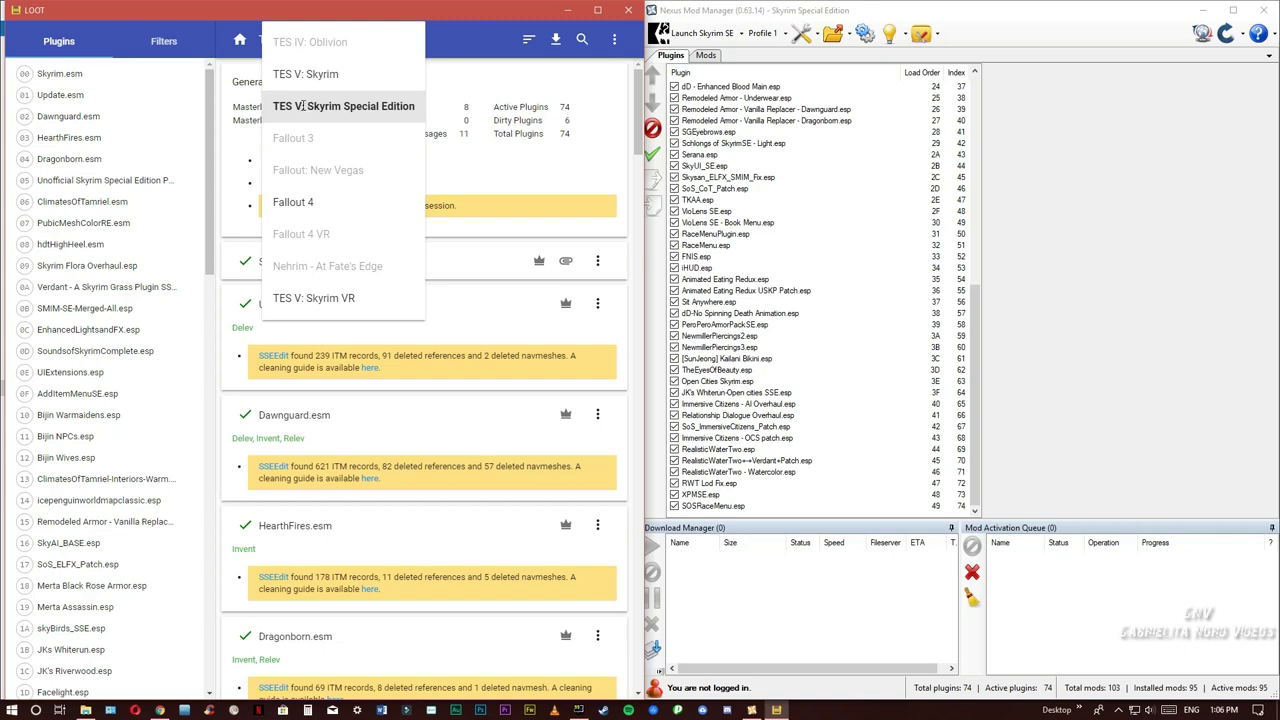
click(450, 48)
Update the LOOT masterlist, sort the plugins and apply the new load order, closing LOOT when done
click(555, 44)
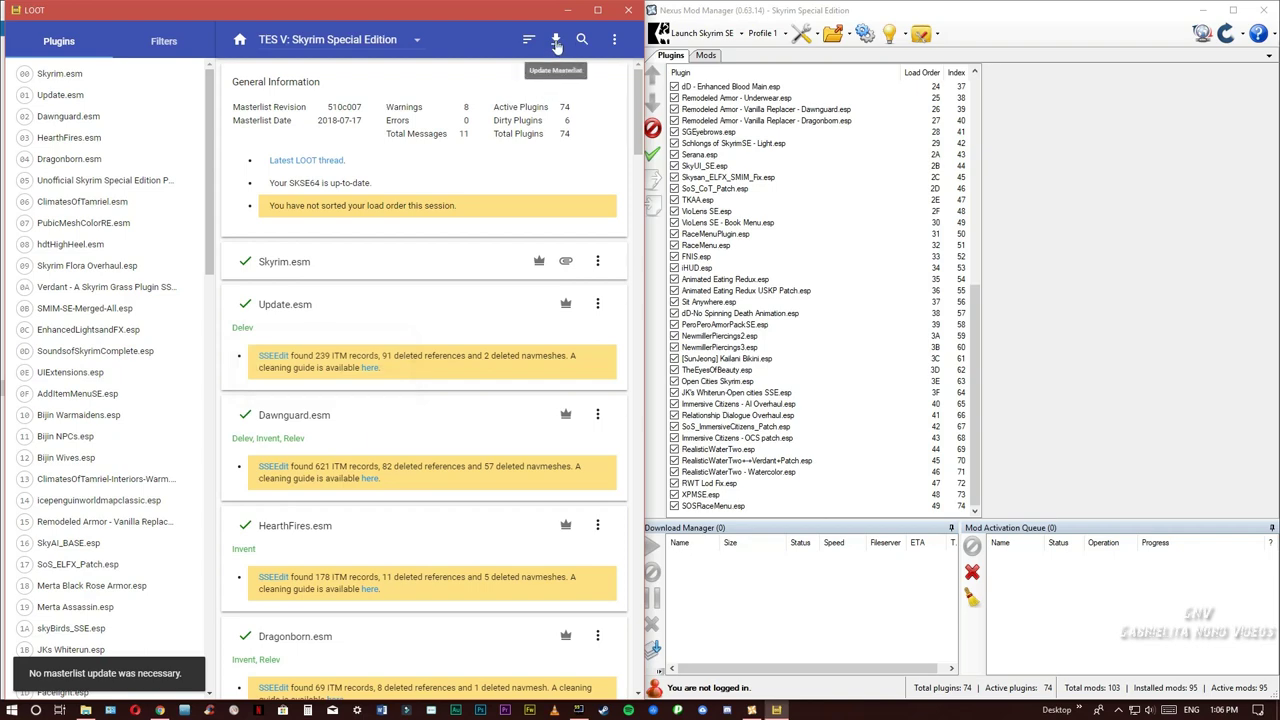
click(528, 40)
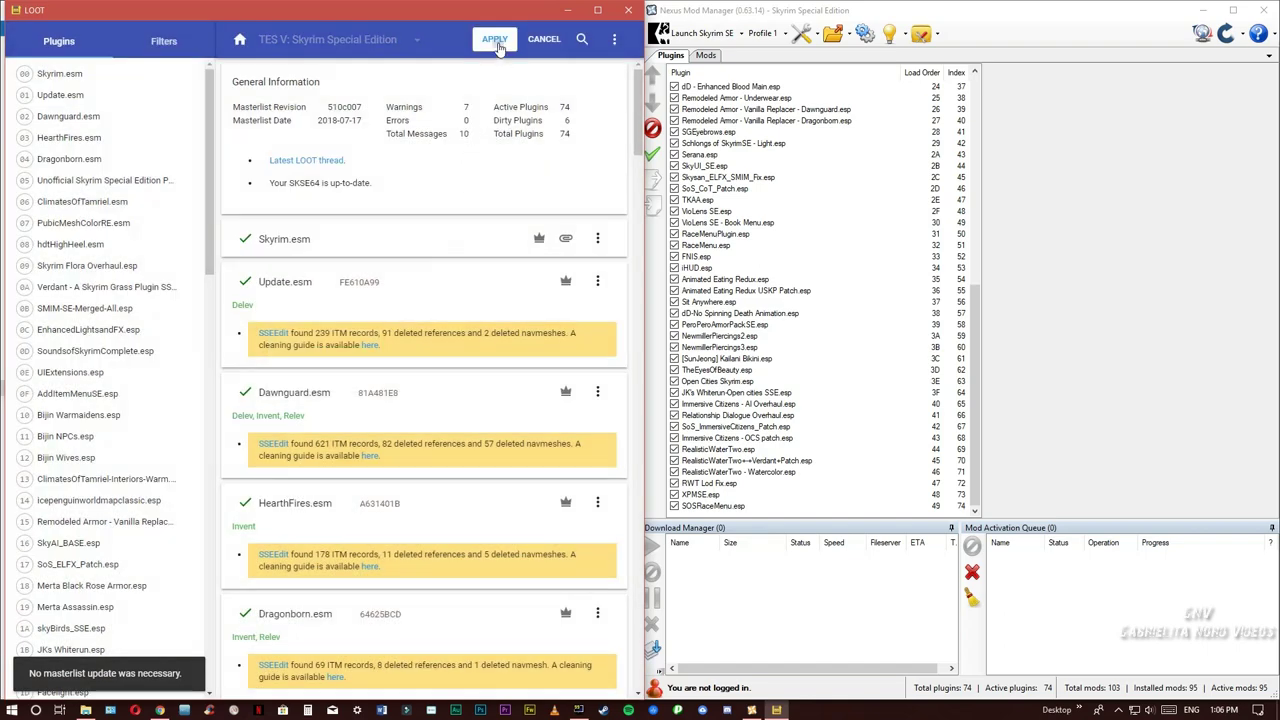
click(495, 40)
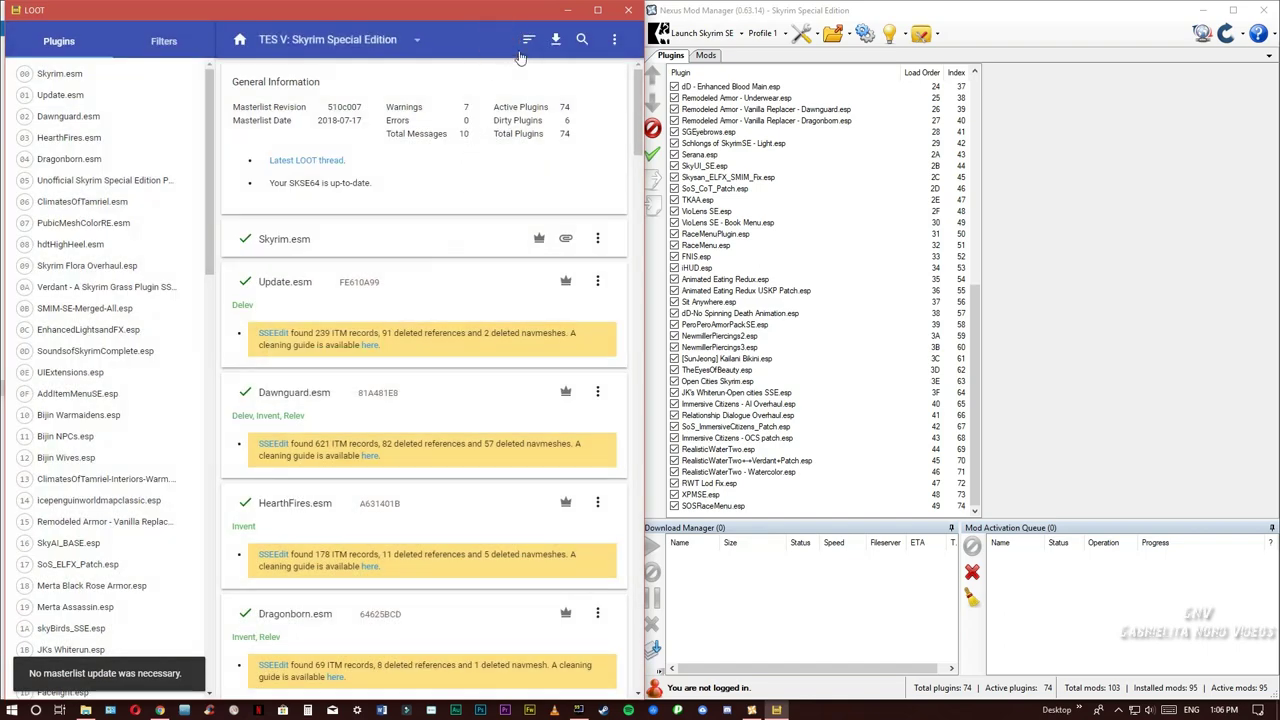
click(628, 10)
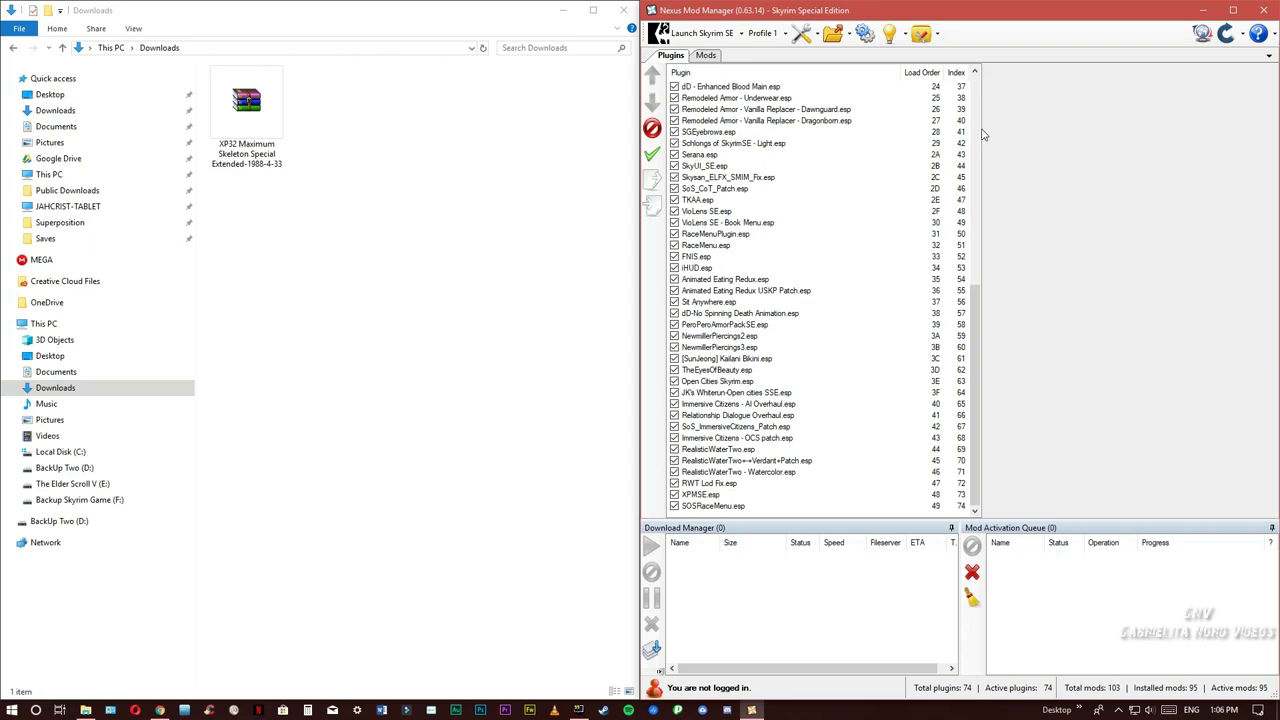
Close Nexus Mod Manager and relaunch it from the Skyrim SE shortcuts to reload the plugin order
click(1266, 13)
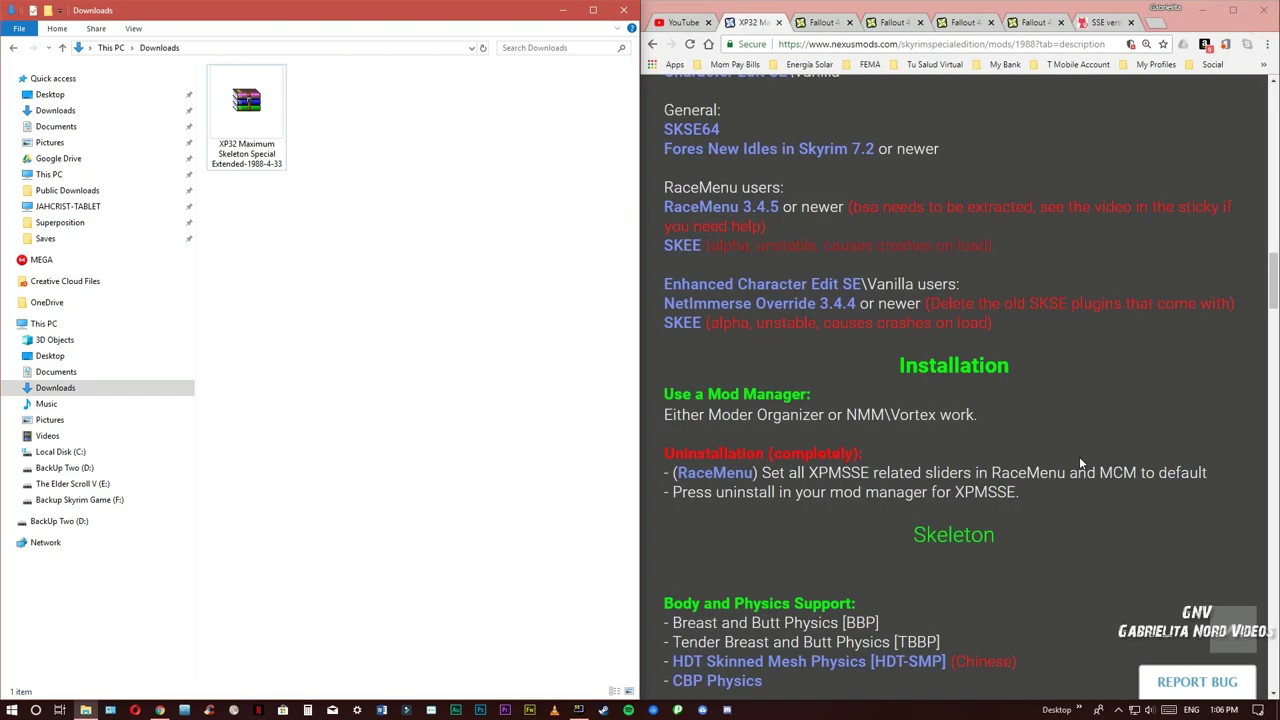
click(1079, 710)
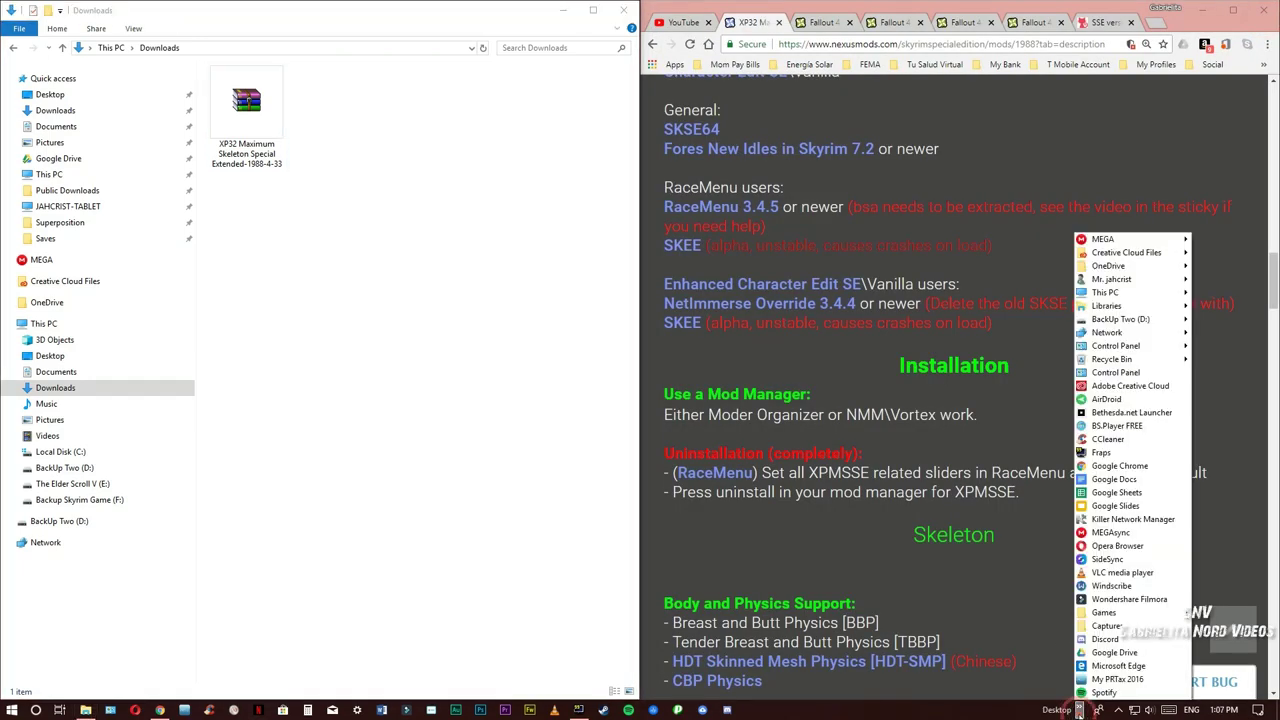
mouse_move(1131, 612)
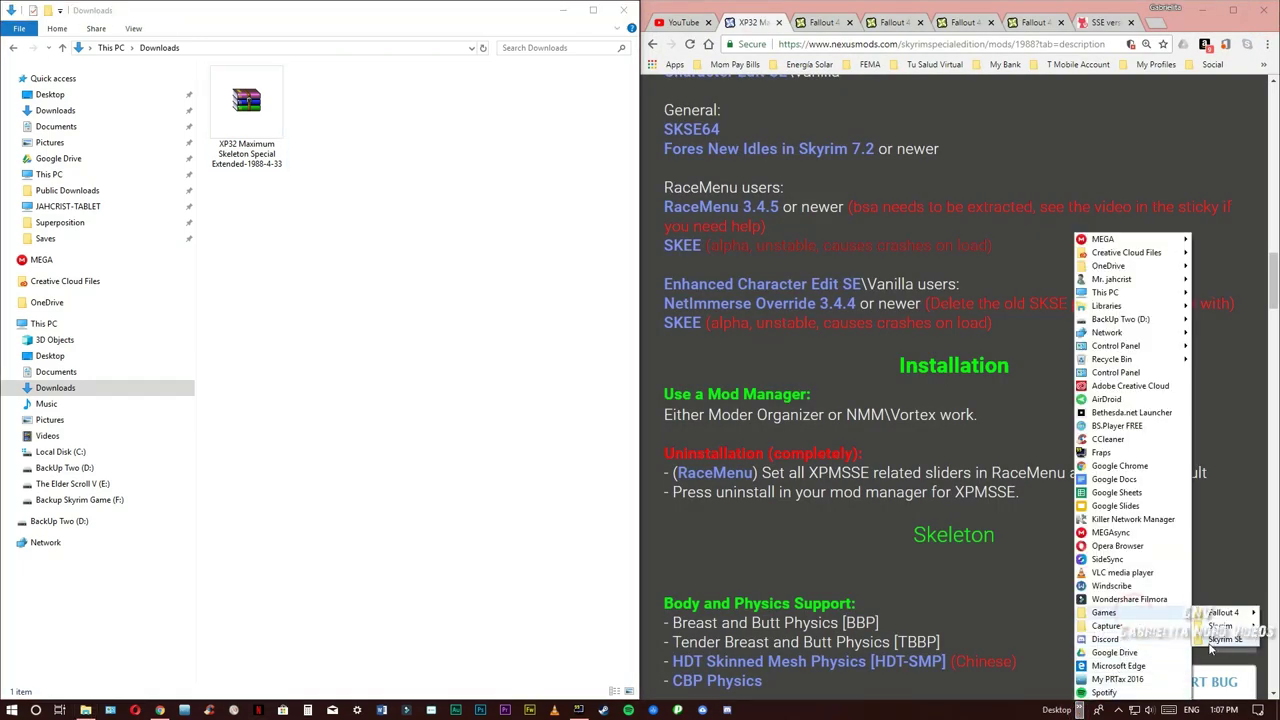
mouse_move(1208, 642)
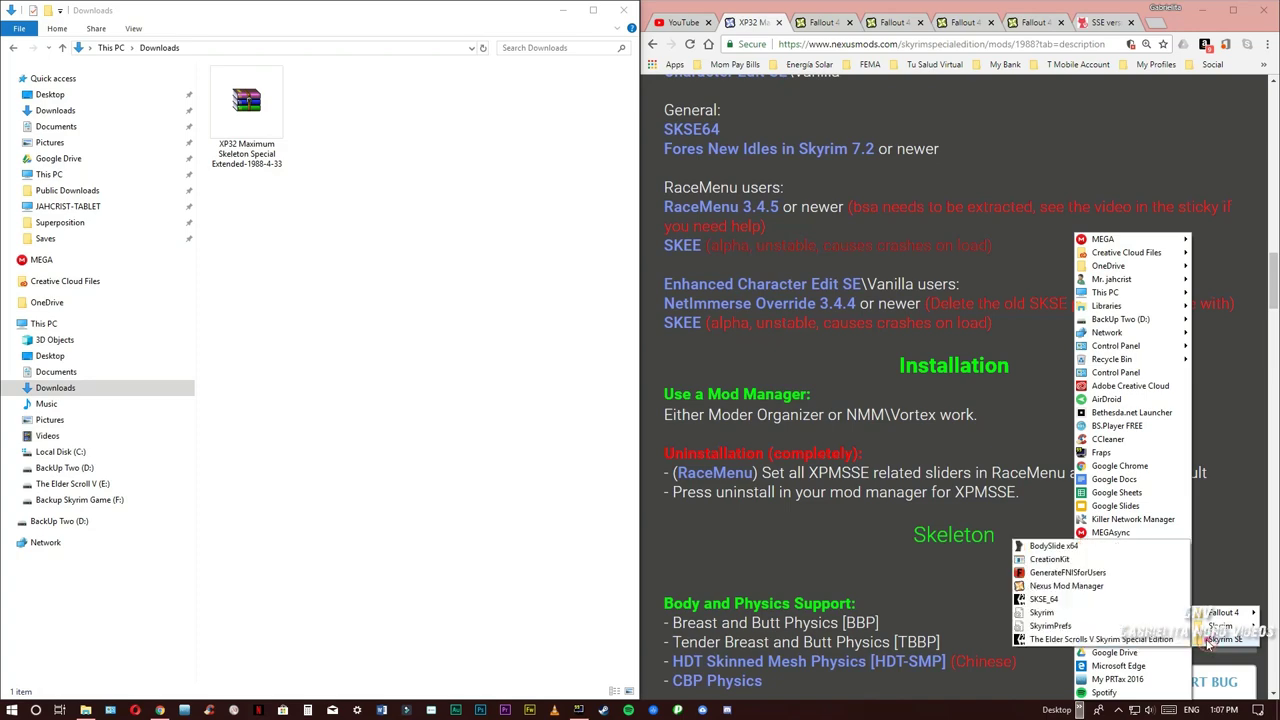
click(1050, 586)
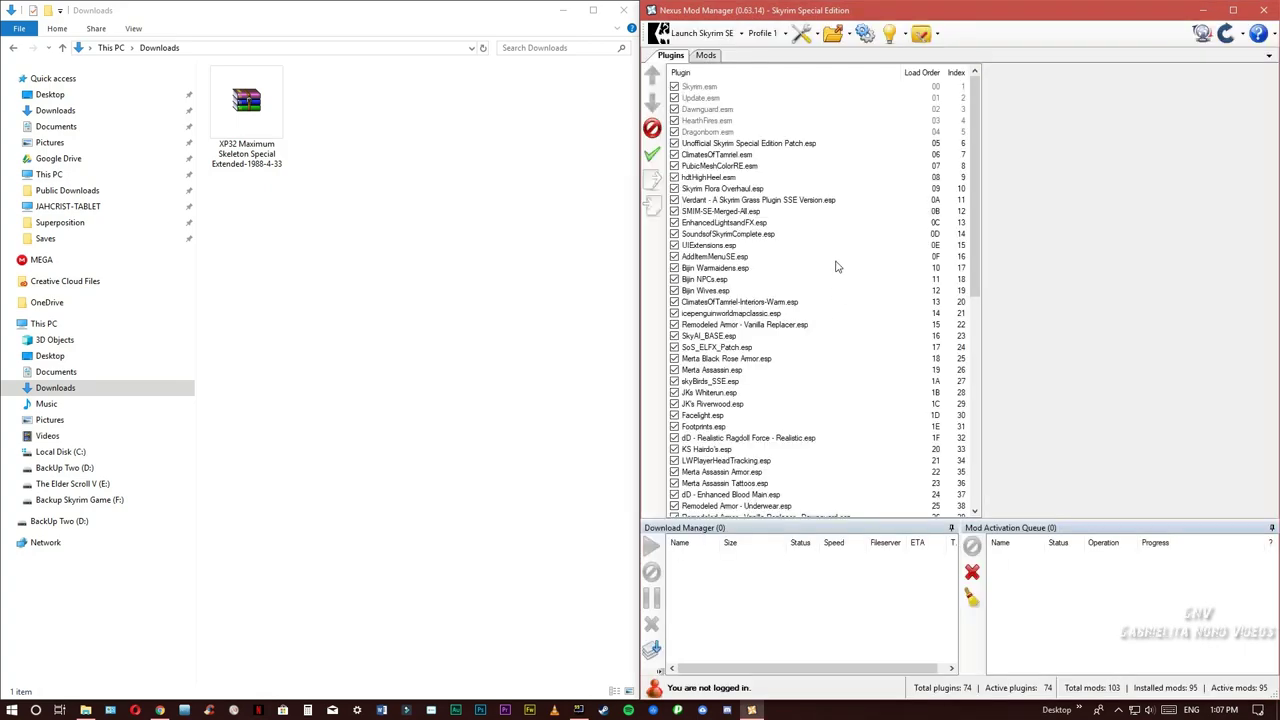
Check where XPMSE.esp sits in the sorted plugin order and review the installed mods list
scroll(797, 162, down, 12)
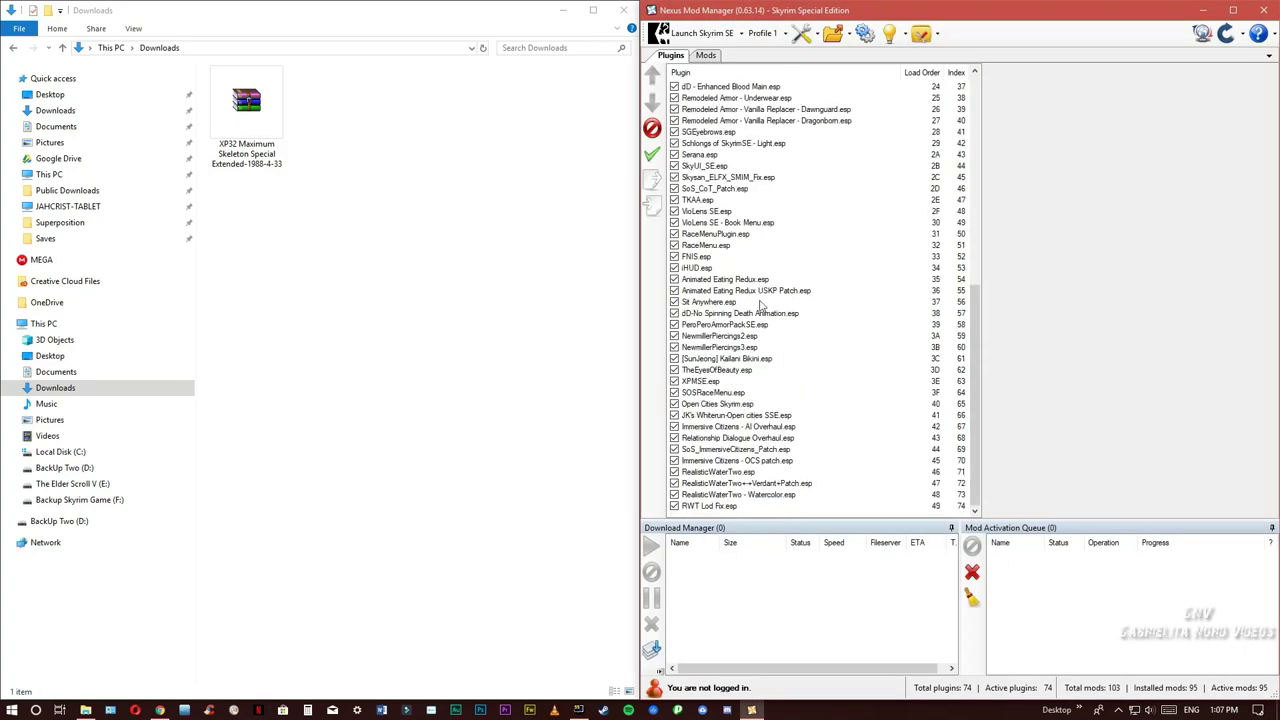
click(705, 55)
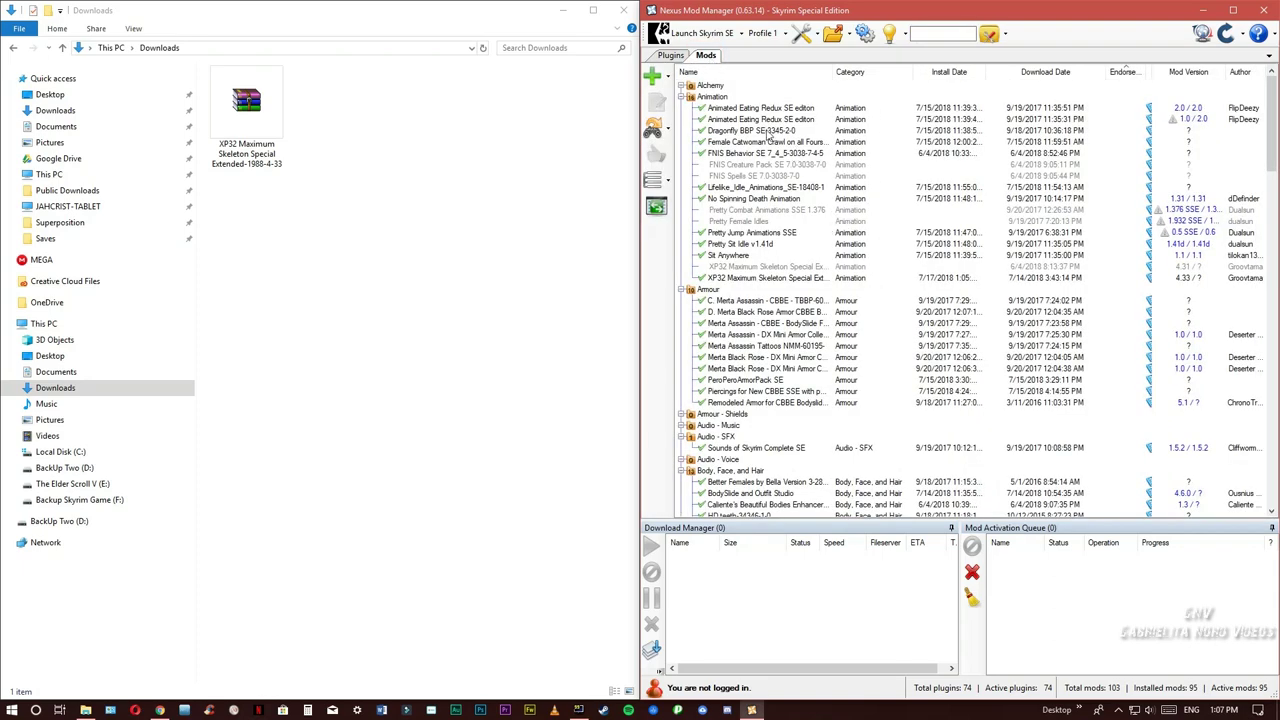
click(671, 56)
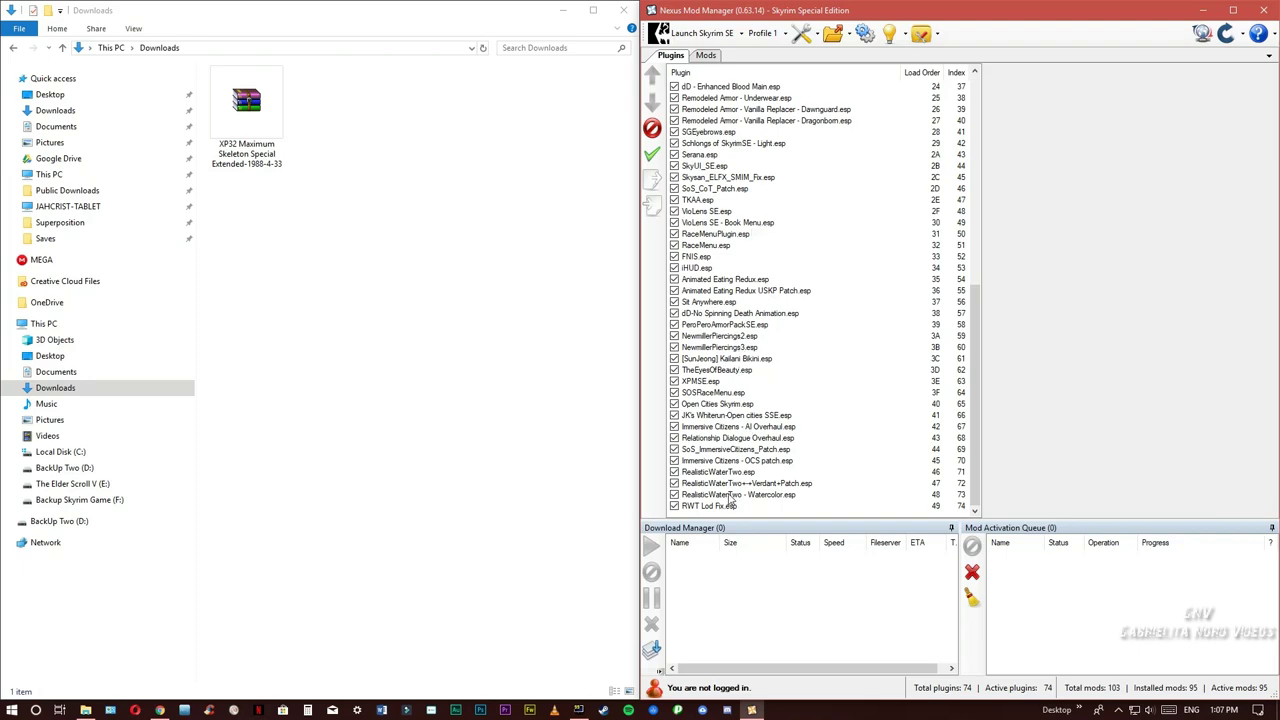
click(708, 56)
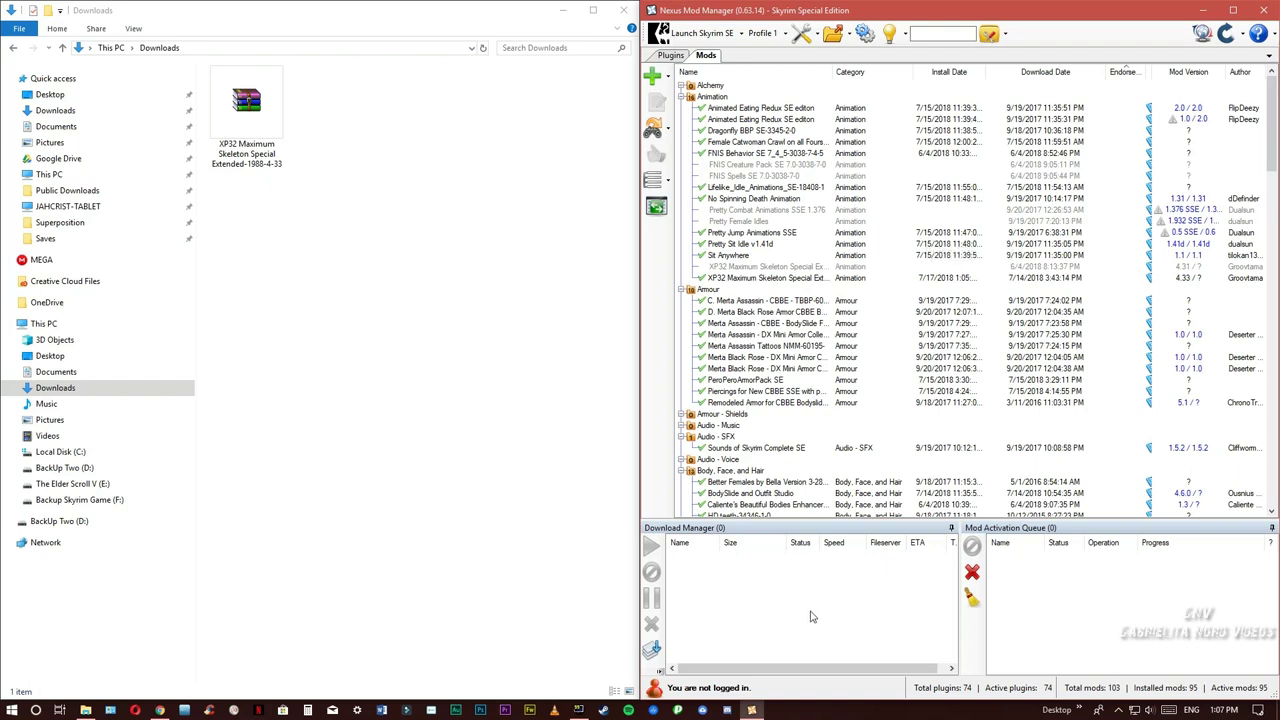
Launch GenerateFNISforUsers for Skyrim SE, update the FNIS behavior files and exit the tool
click(1083, 710)
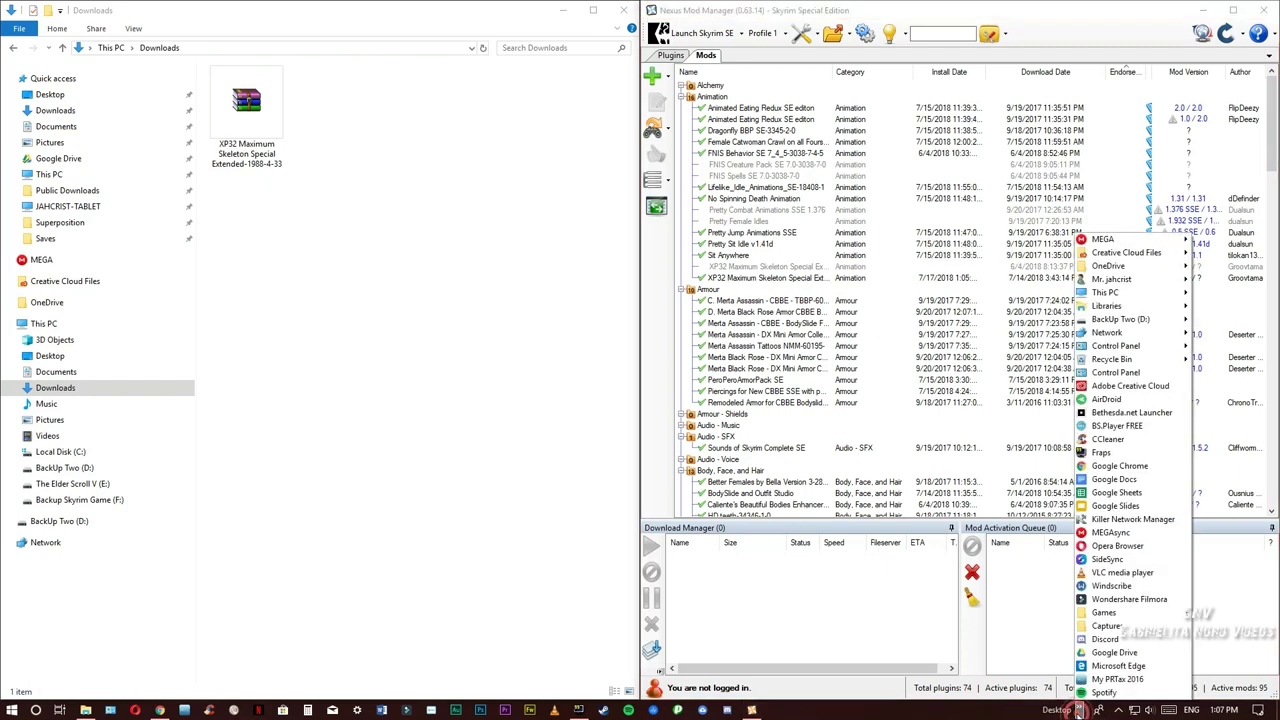
mouse_move(1132, 613)
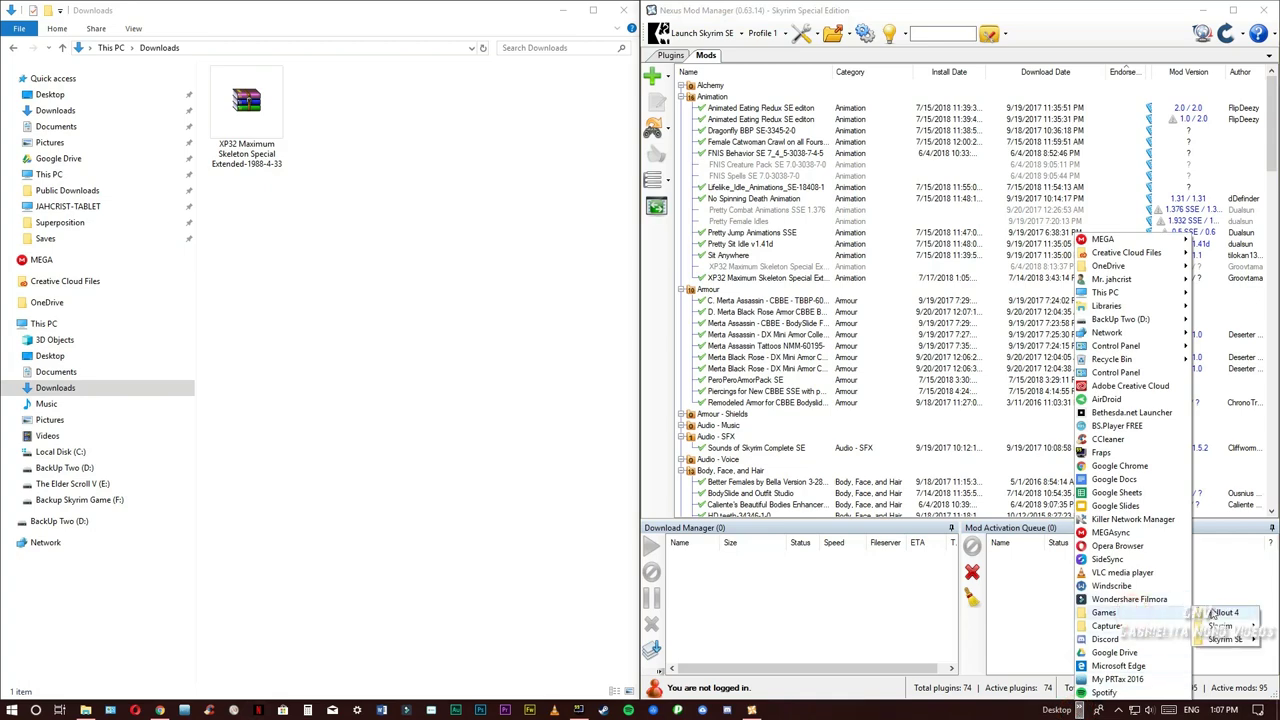
mouse_move(1218, 640)
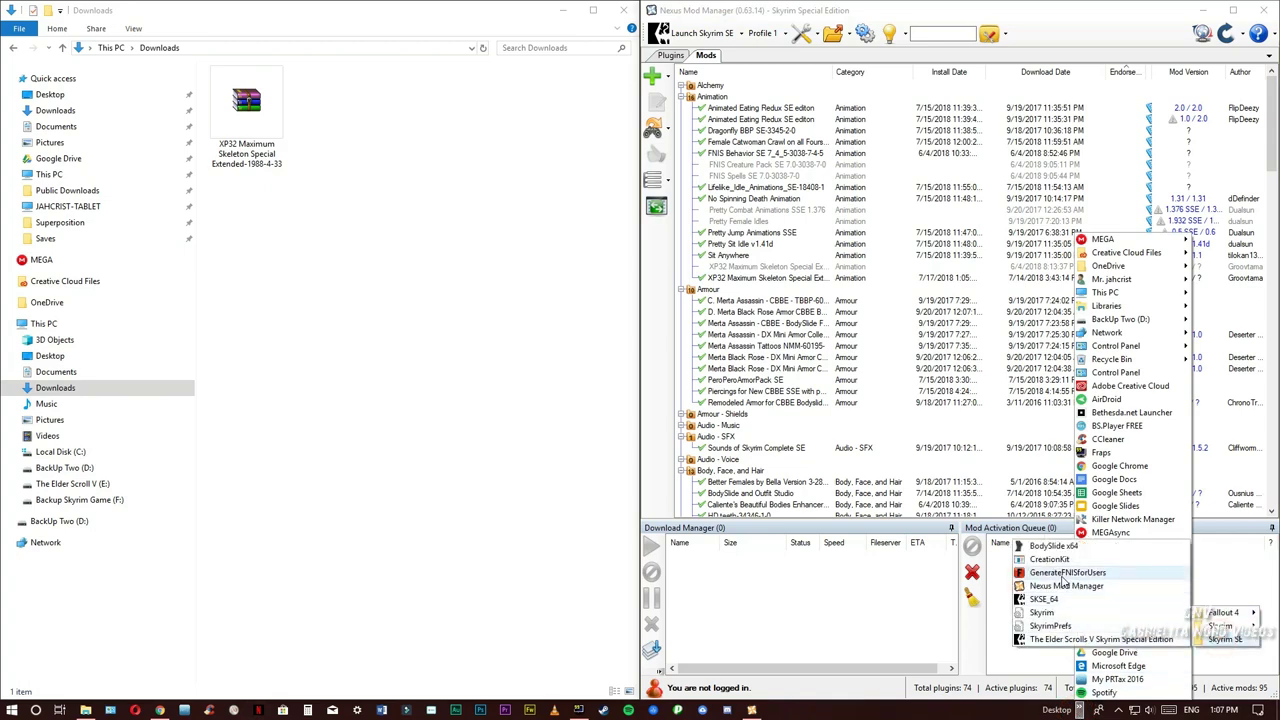
click(1062, 572)
click(245, 282)
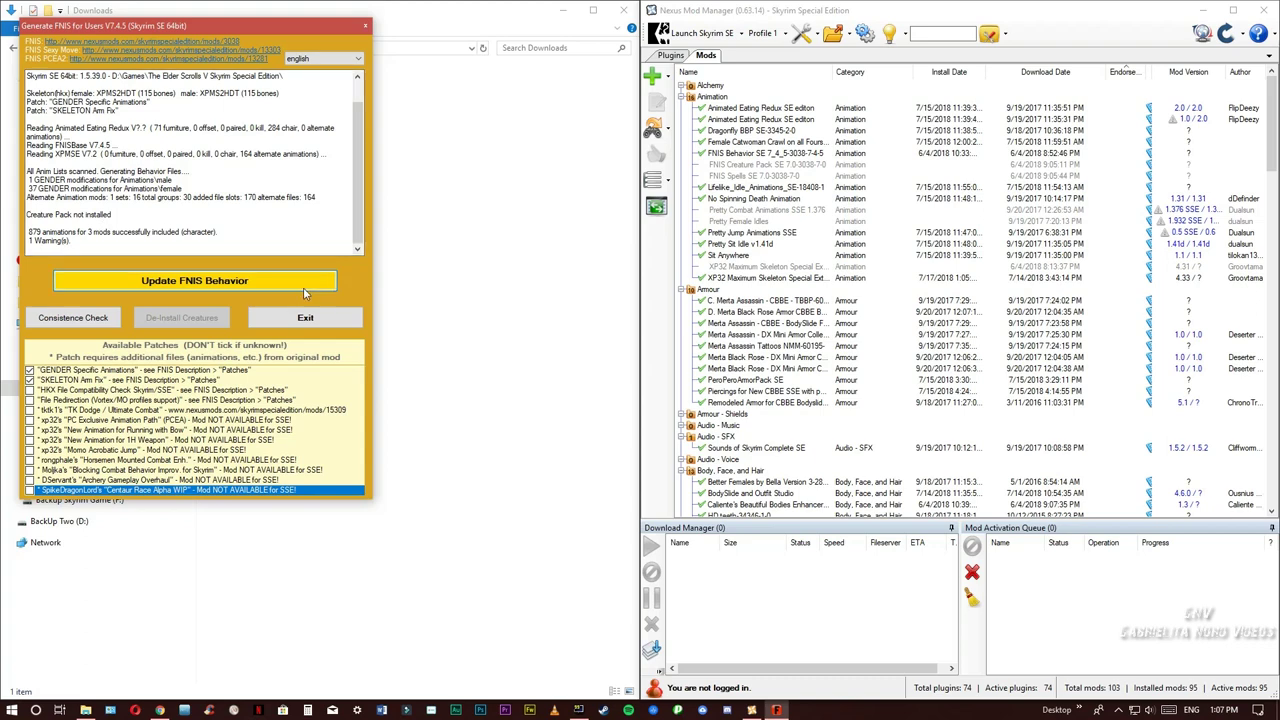
click(305, 318)
click(660, 402)
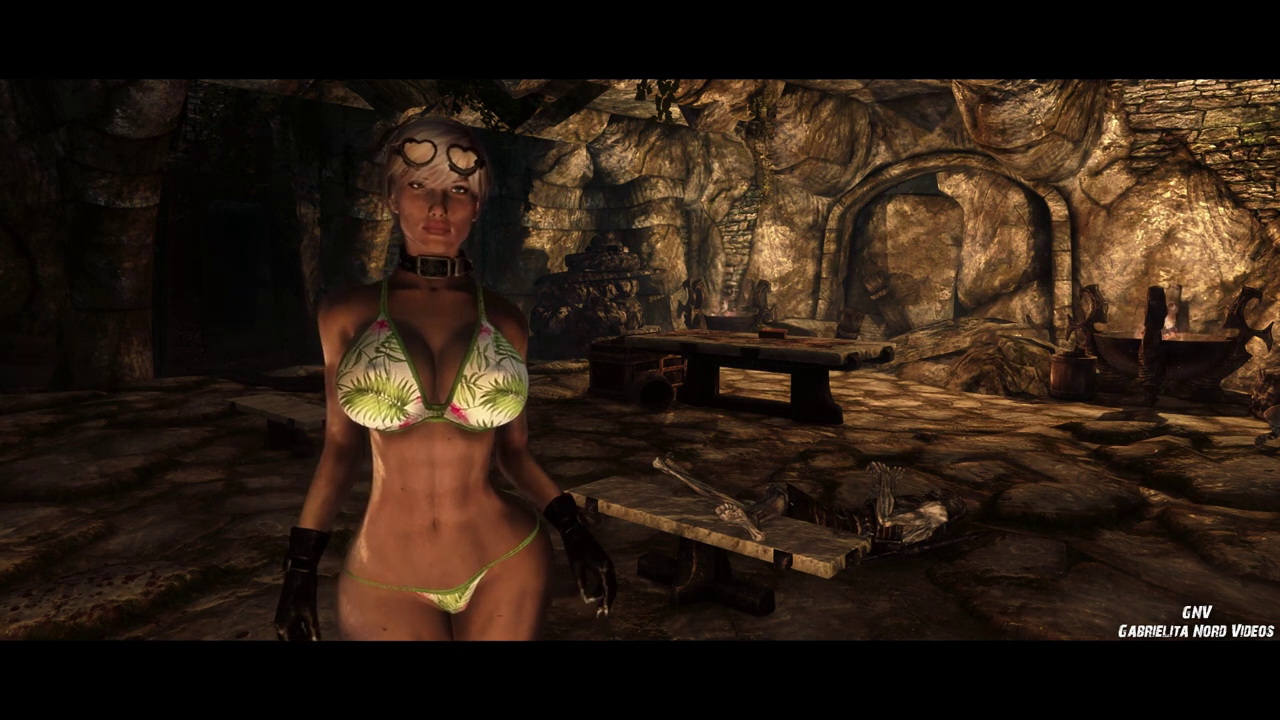
In the running Skyrim game, open the Styles page of XPMSE in the mod configuration
key(j)
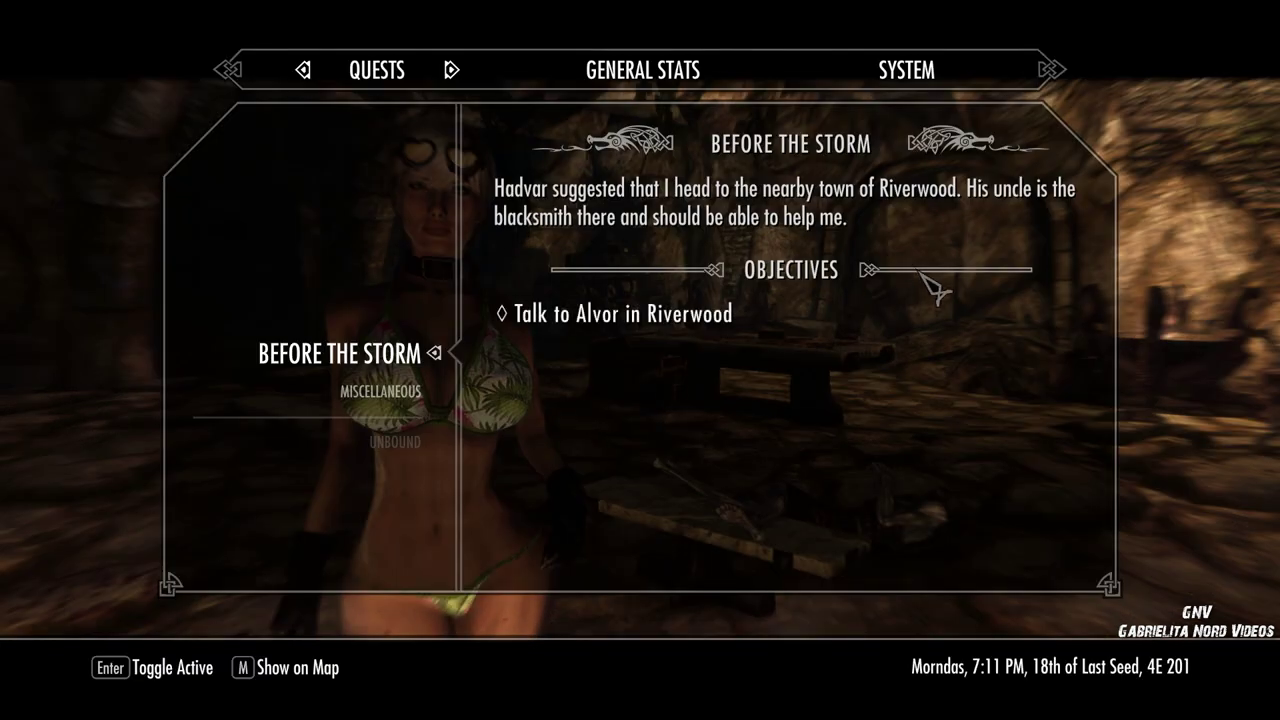
click(918, 82)
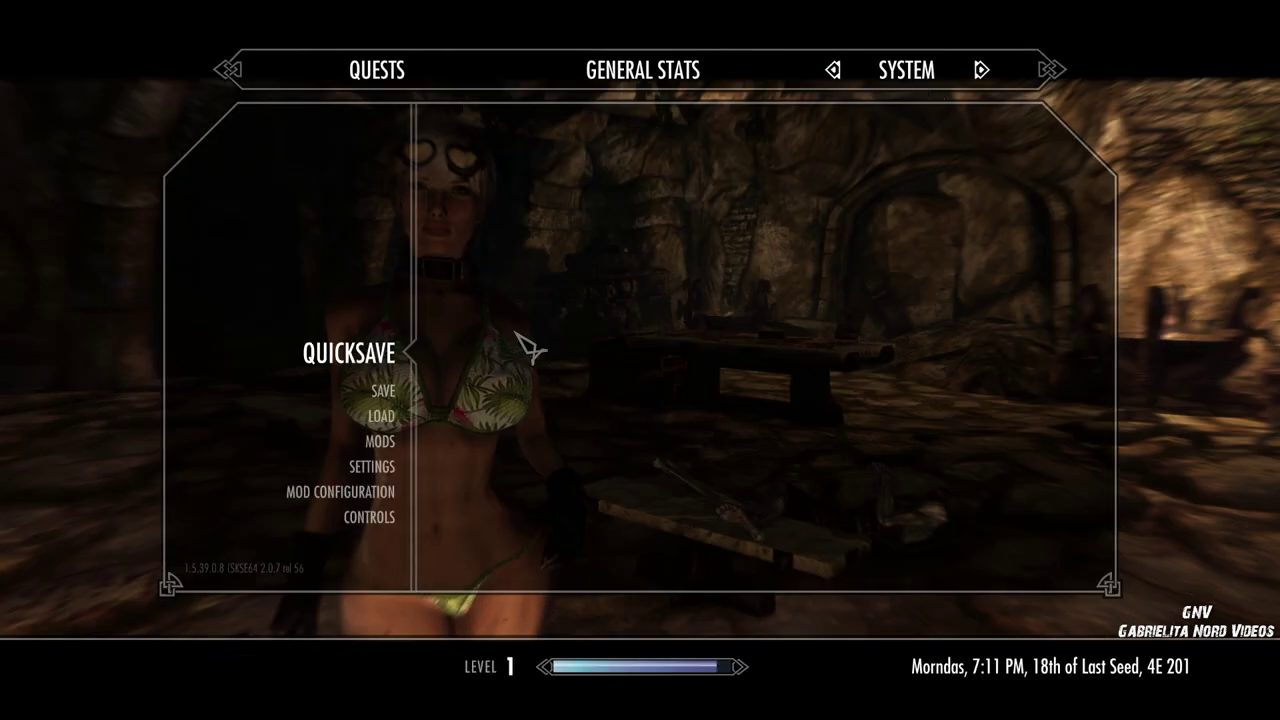
click(358, 500)
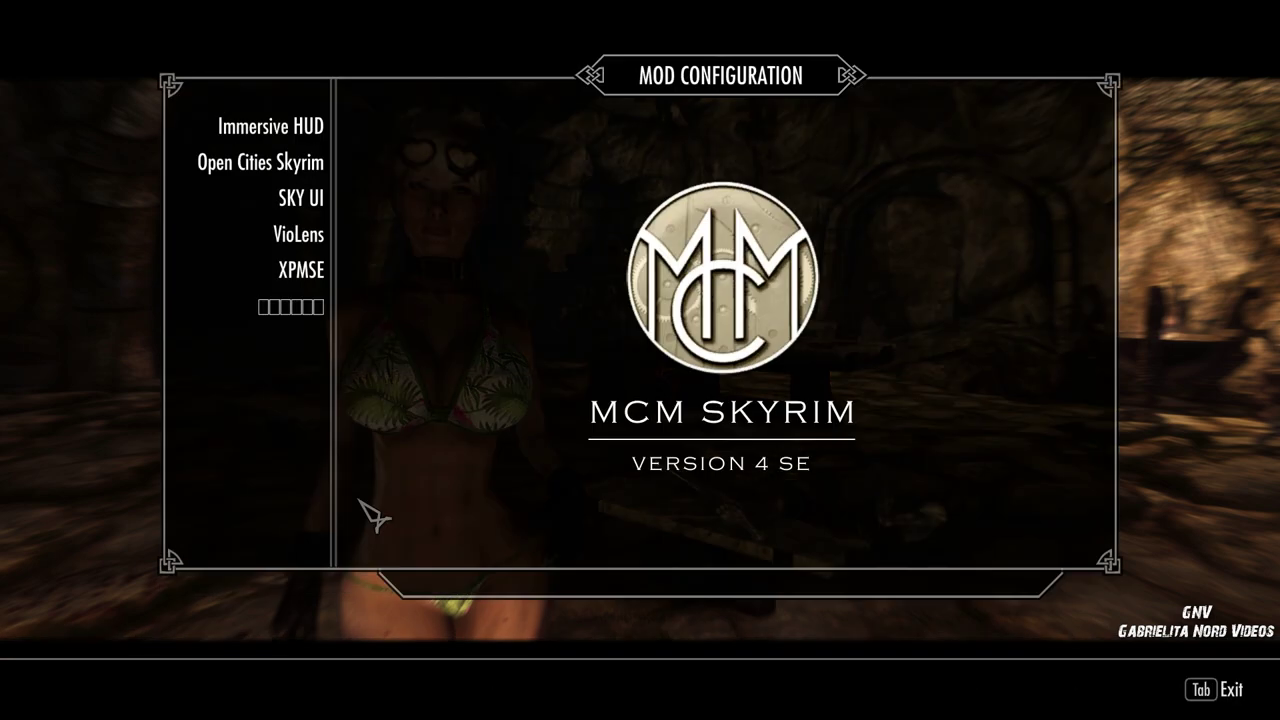
click(303, 279)
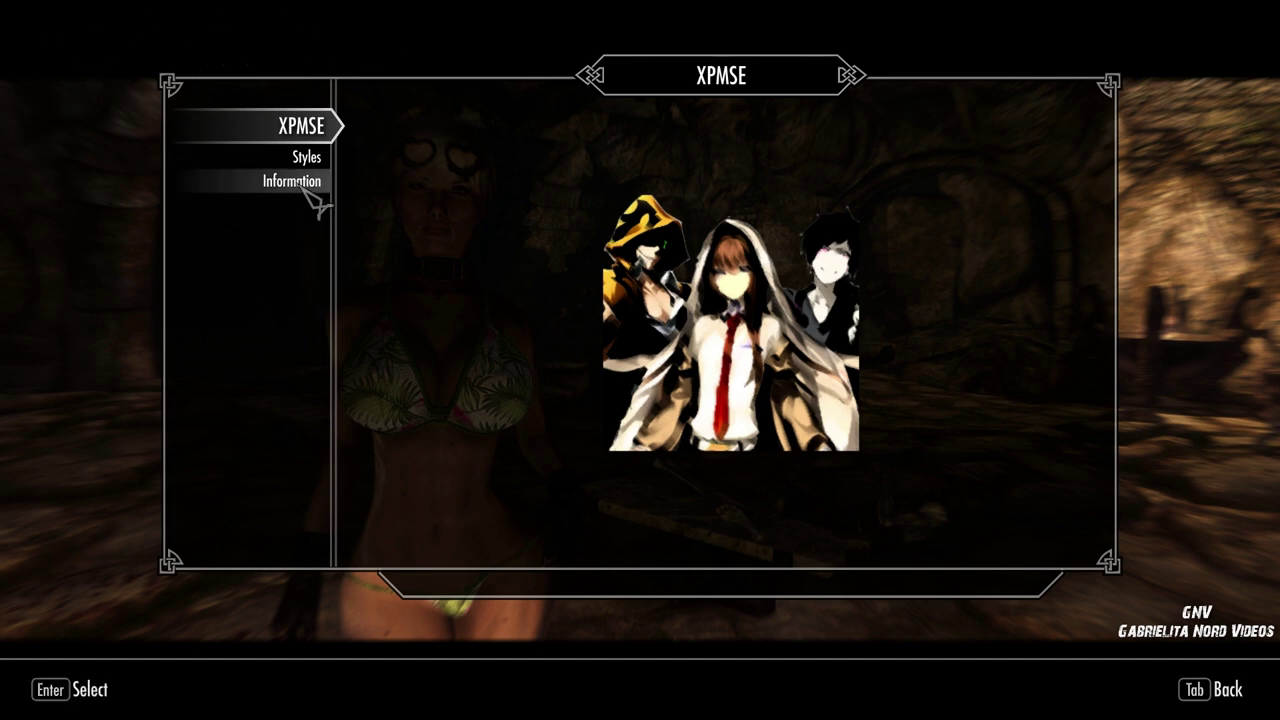
key(Up)
key(Return)
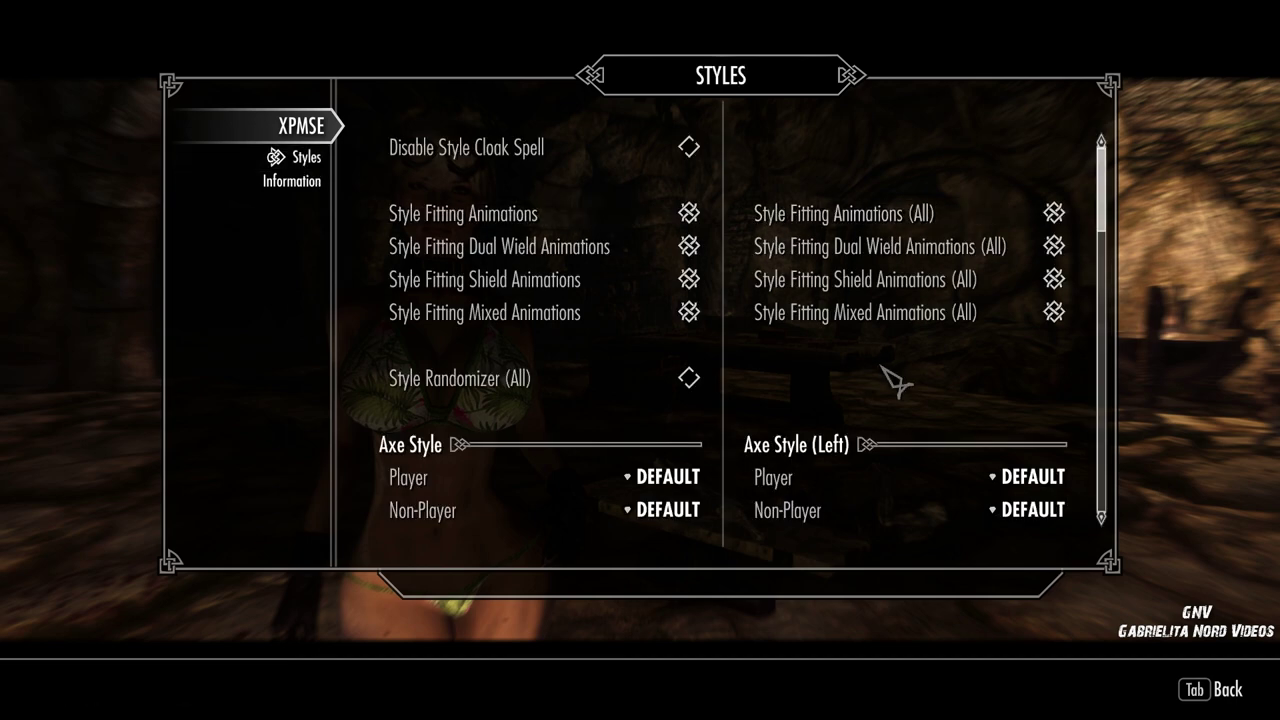
Review the player and non-player weapon and shield style settings, then leave the mod configuration
scroll(895, 380, down, 2)
scroll(893, 380, down, 5)
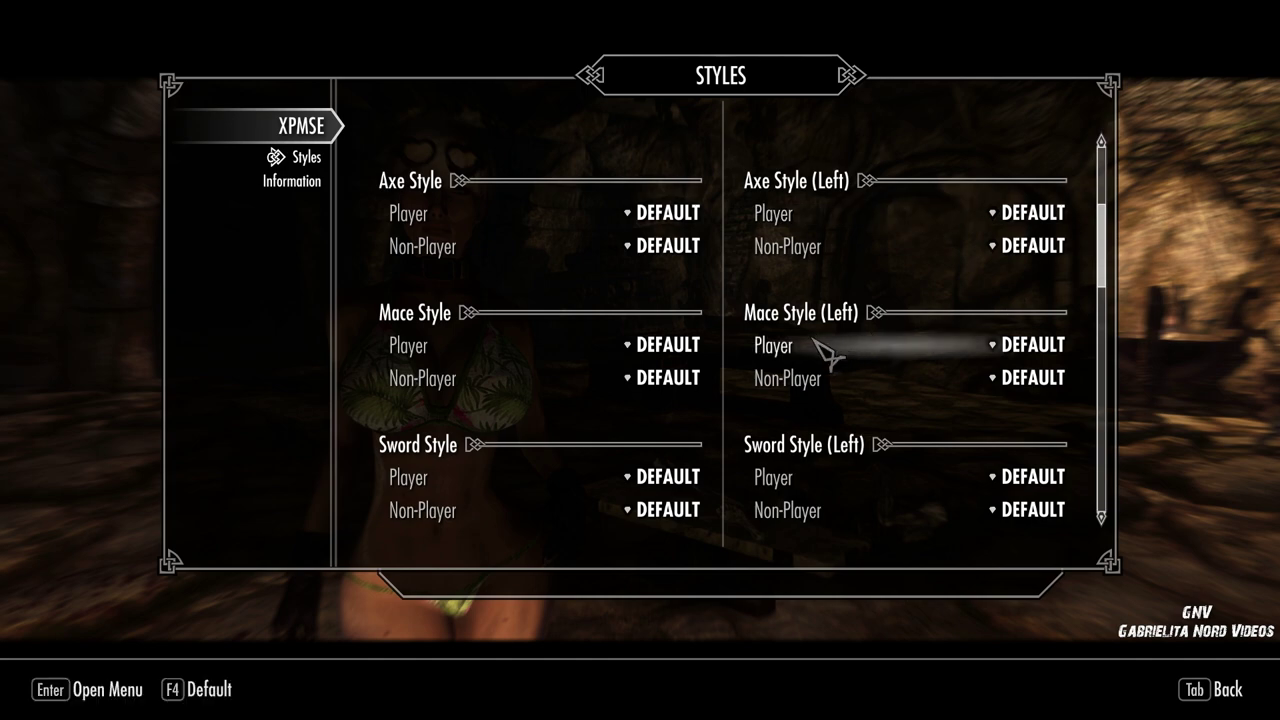
scroll(823, 349, down, 5)
scroll(823, 349, down, 5)
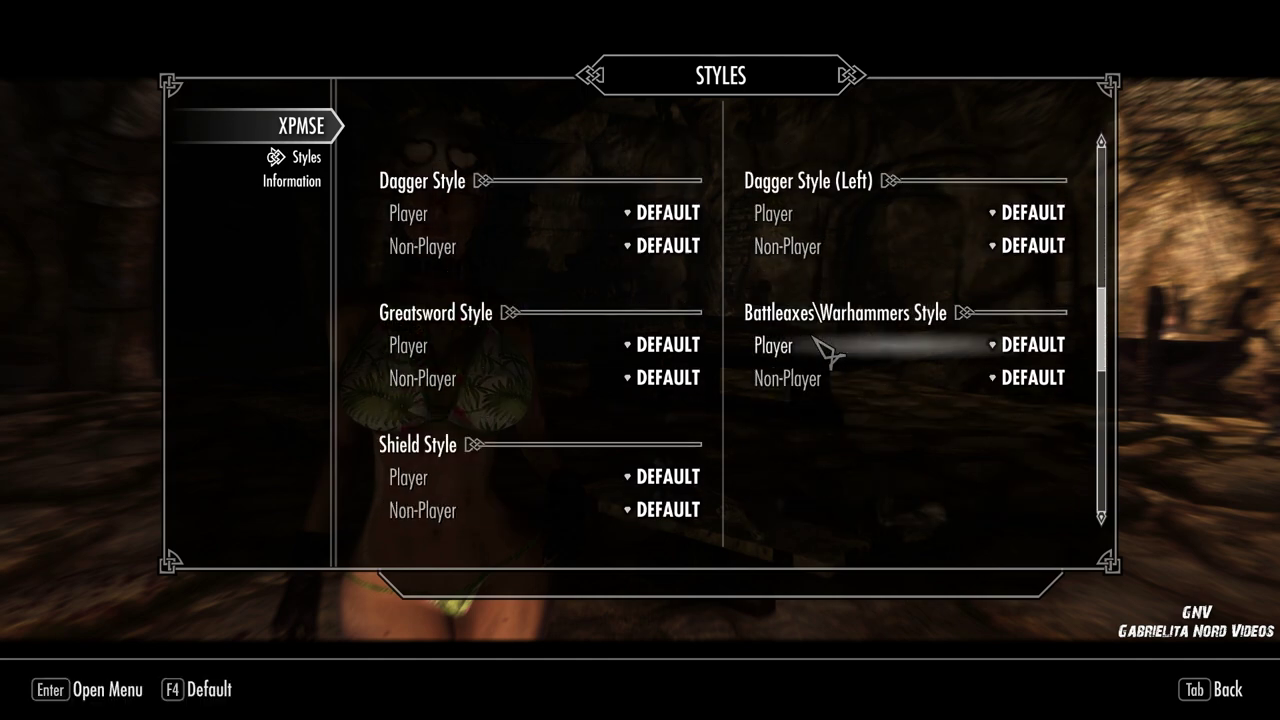
key(Tab)
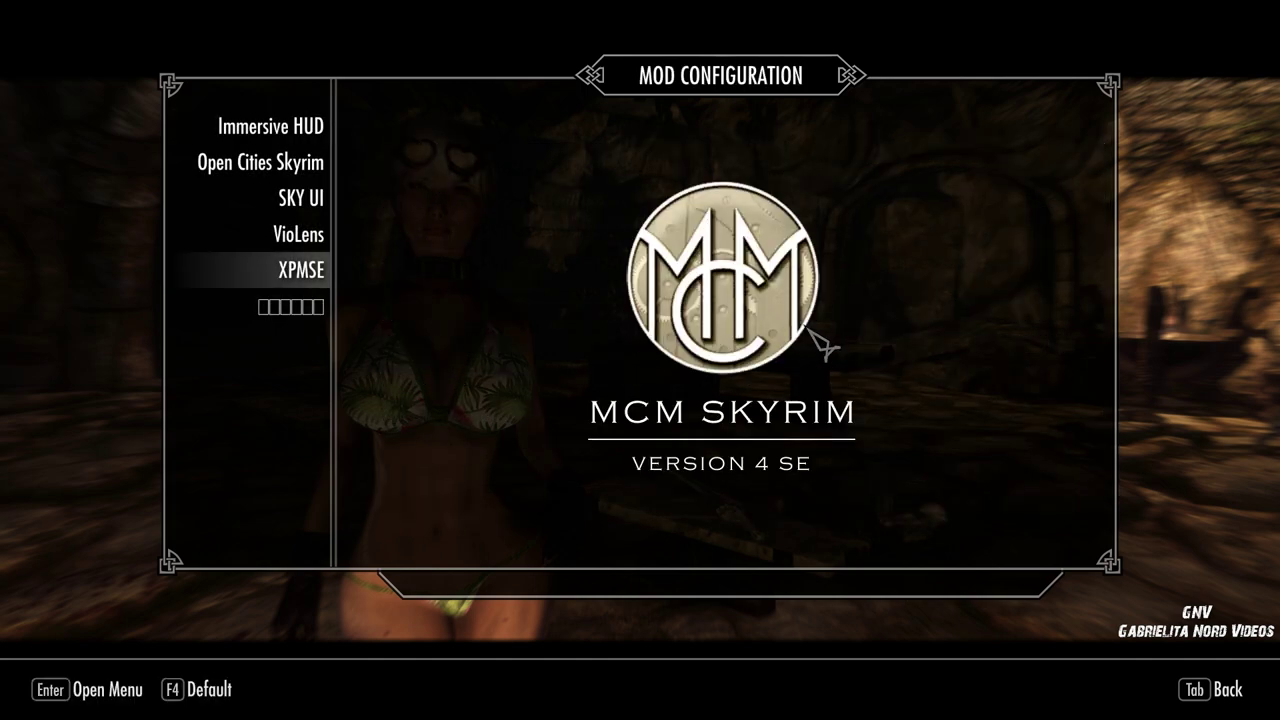
key(Tab)
key(Tab)
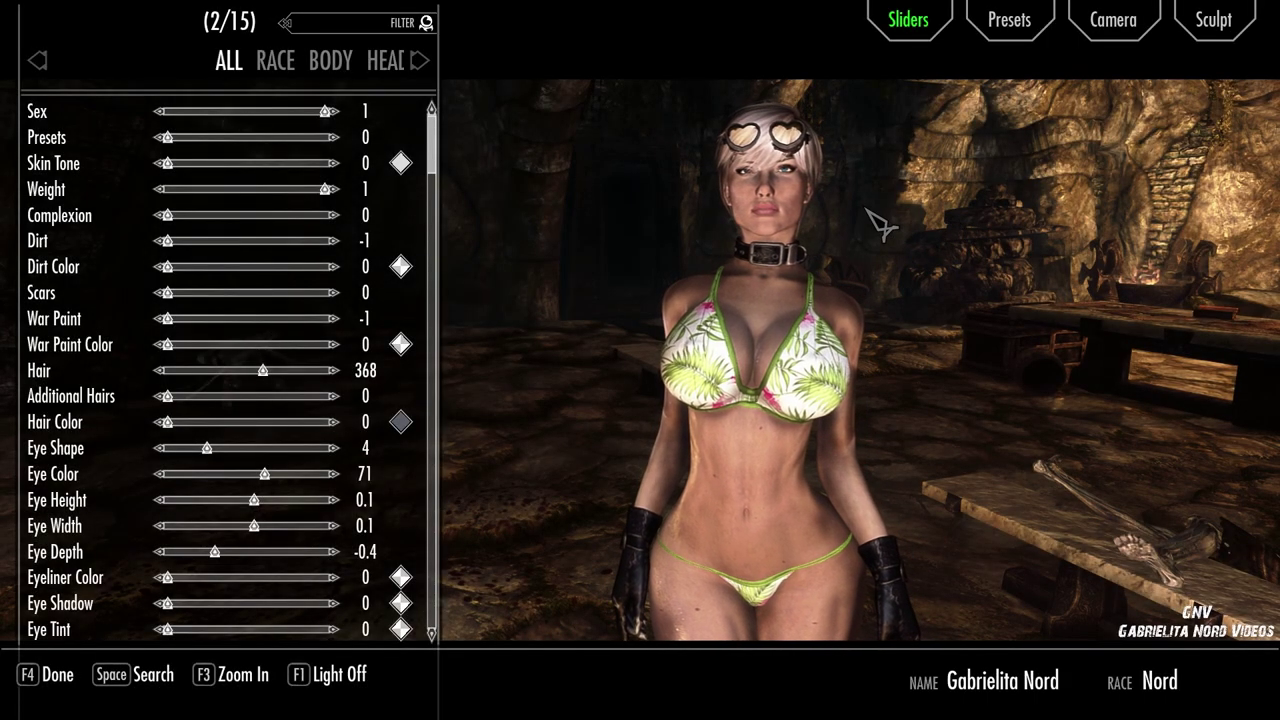
Open the preset file selection for loading a saved character preset in the character editor
click(1012, 38)
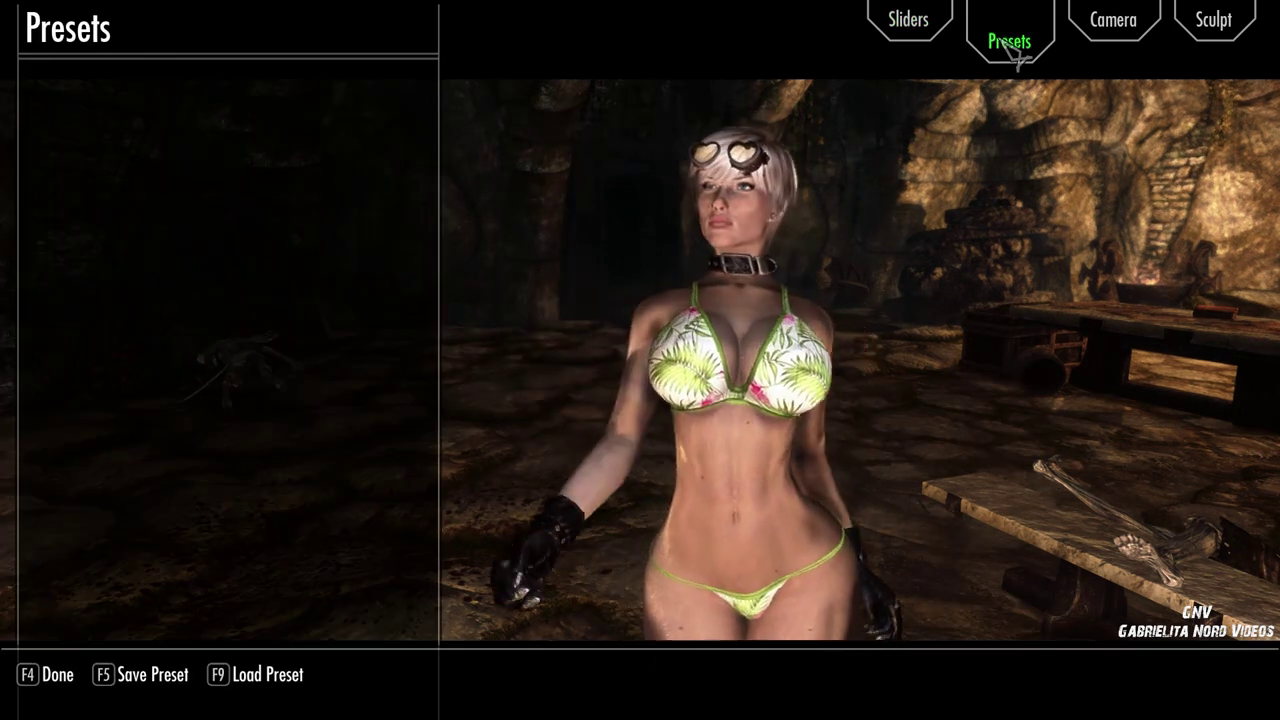
key(F9)
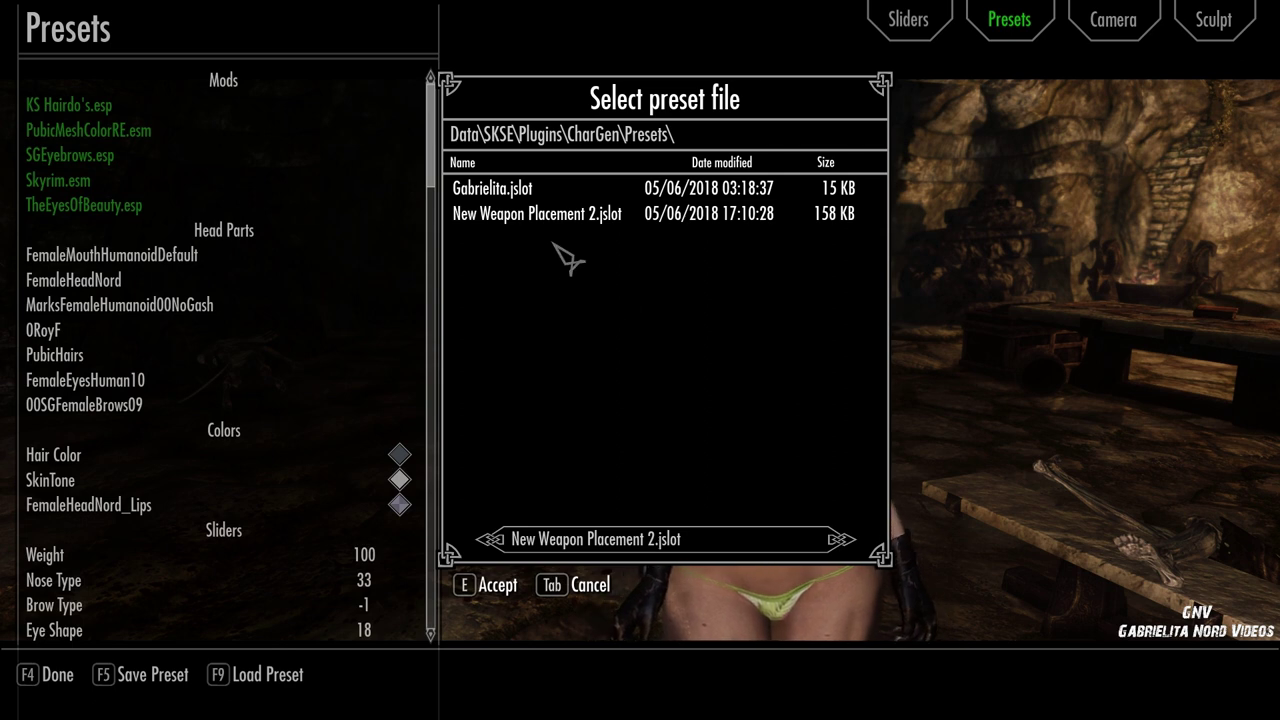